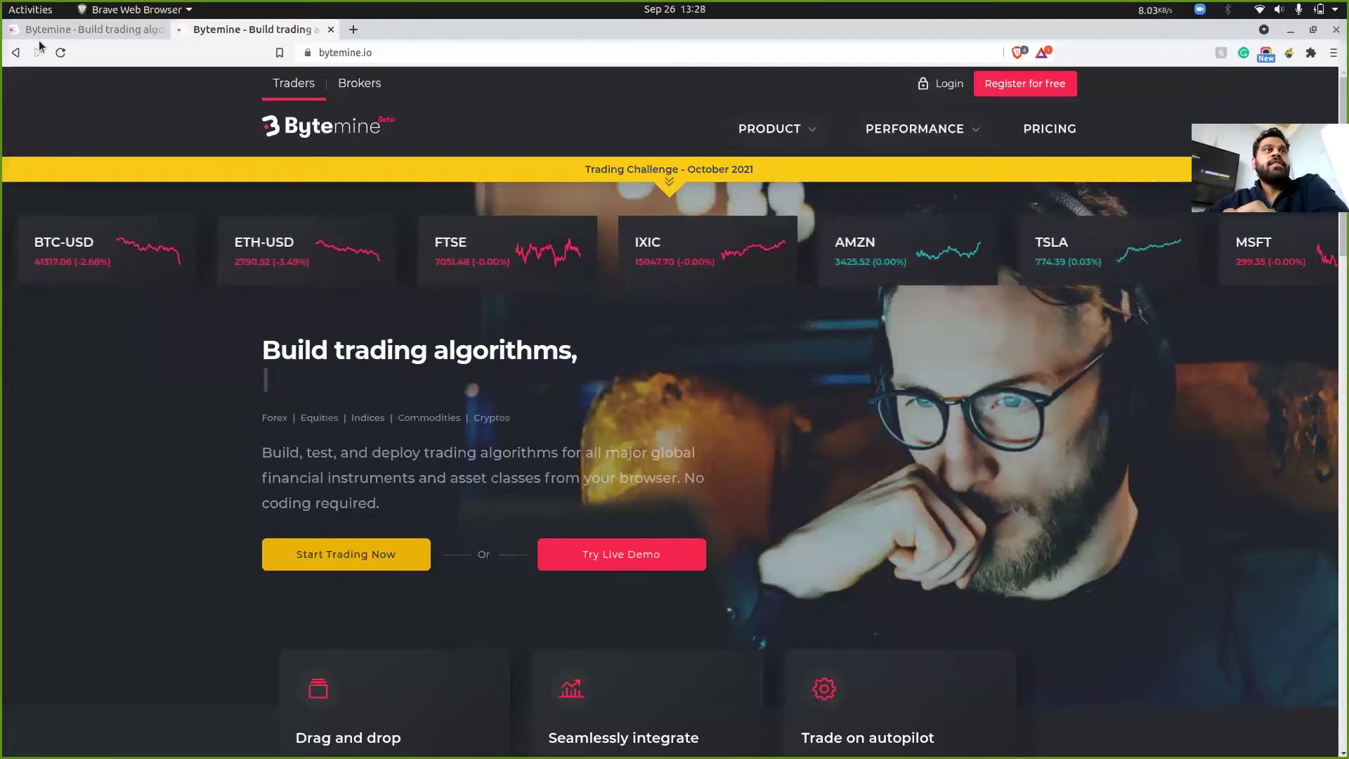
Switch to the app.bytemine.io console showing the watchlist, Global Markets and strategy metrics.
left_click(78, 34)
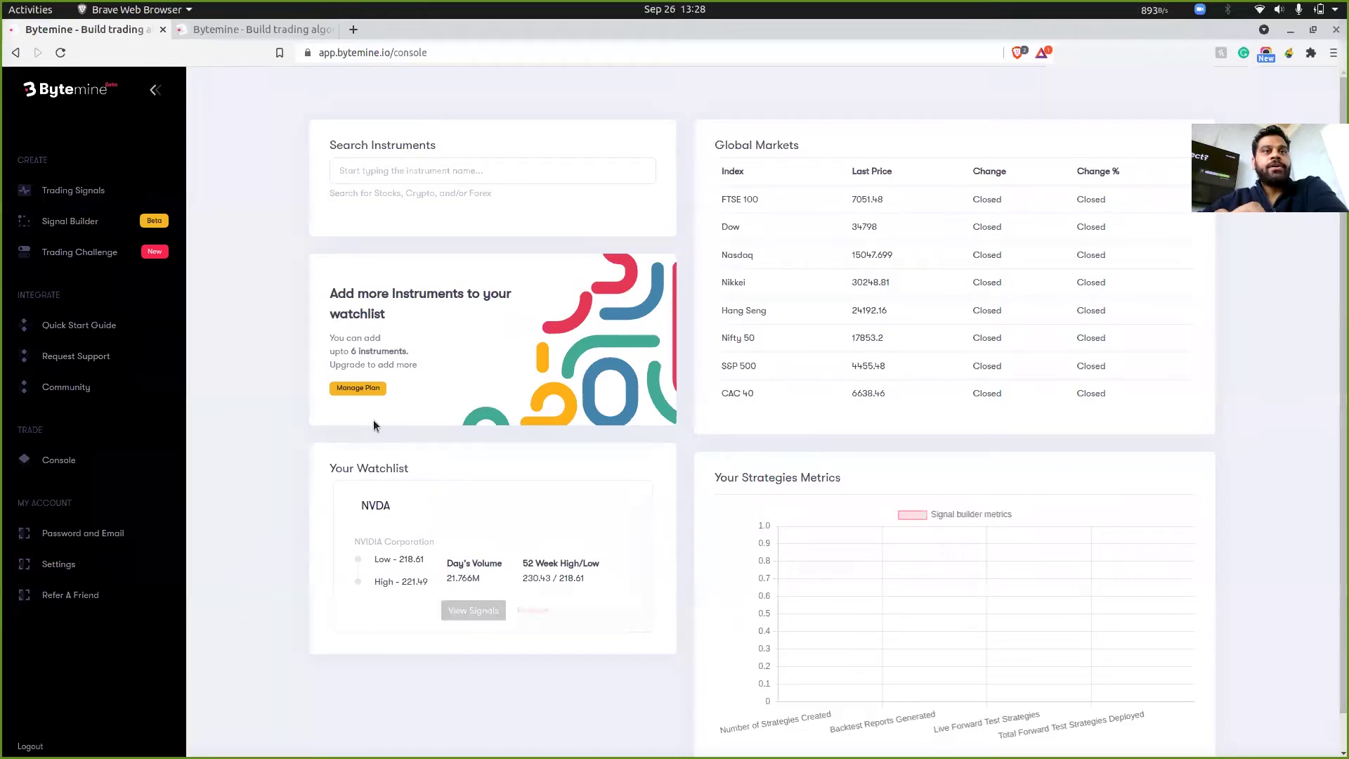
Go to the Signal Builder Strategies page from the console sidebar.
mouse_move(423, 487)
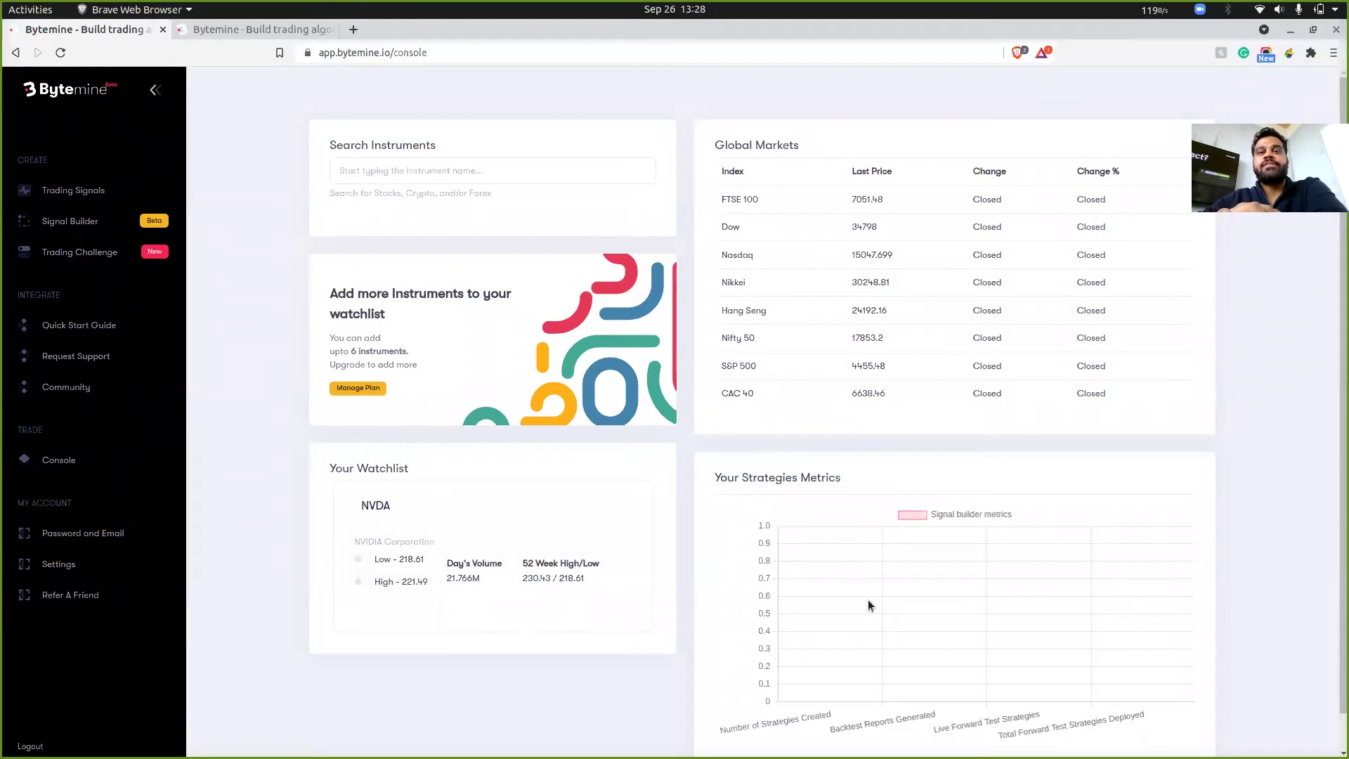
scroll(870, 604, "down", 1)
scroll(869, 604, "up", 1)
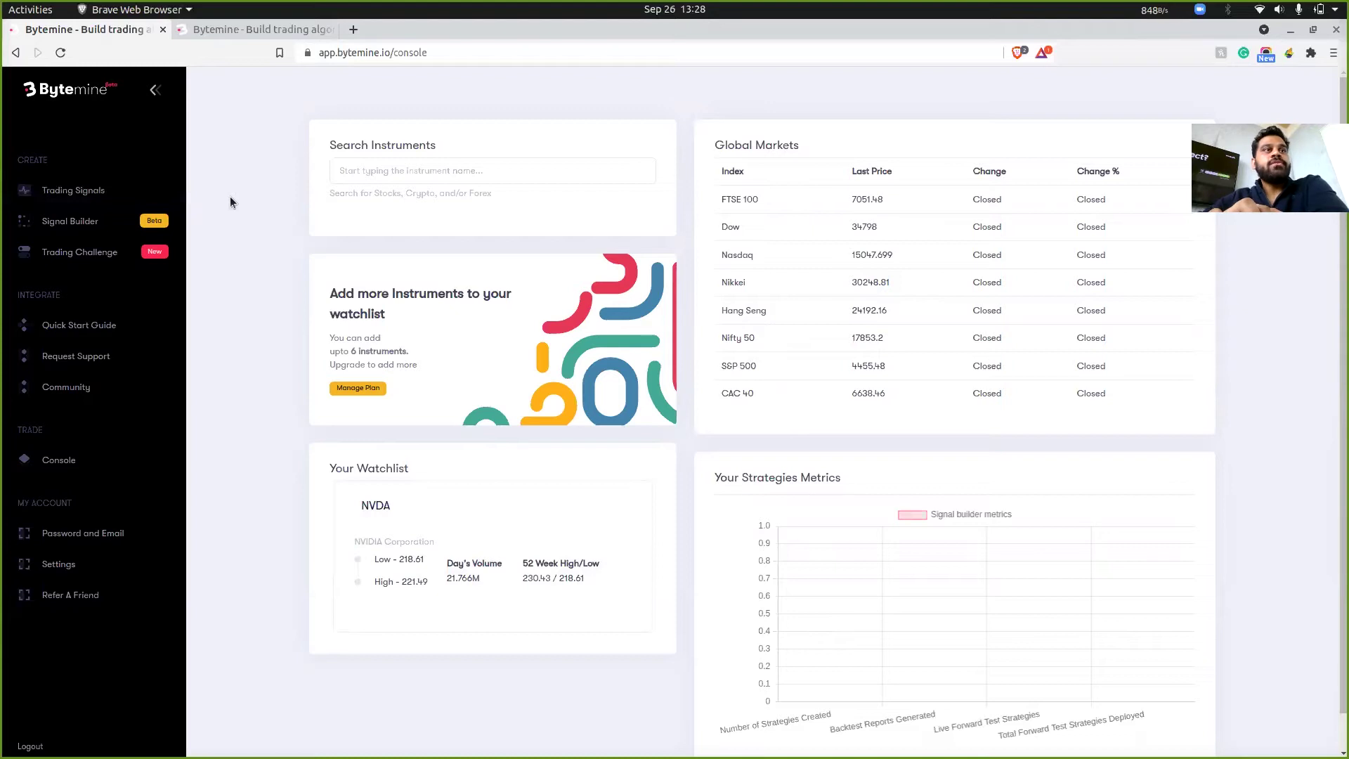
left_click(109, 222)
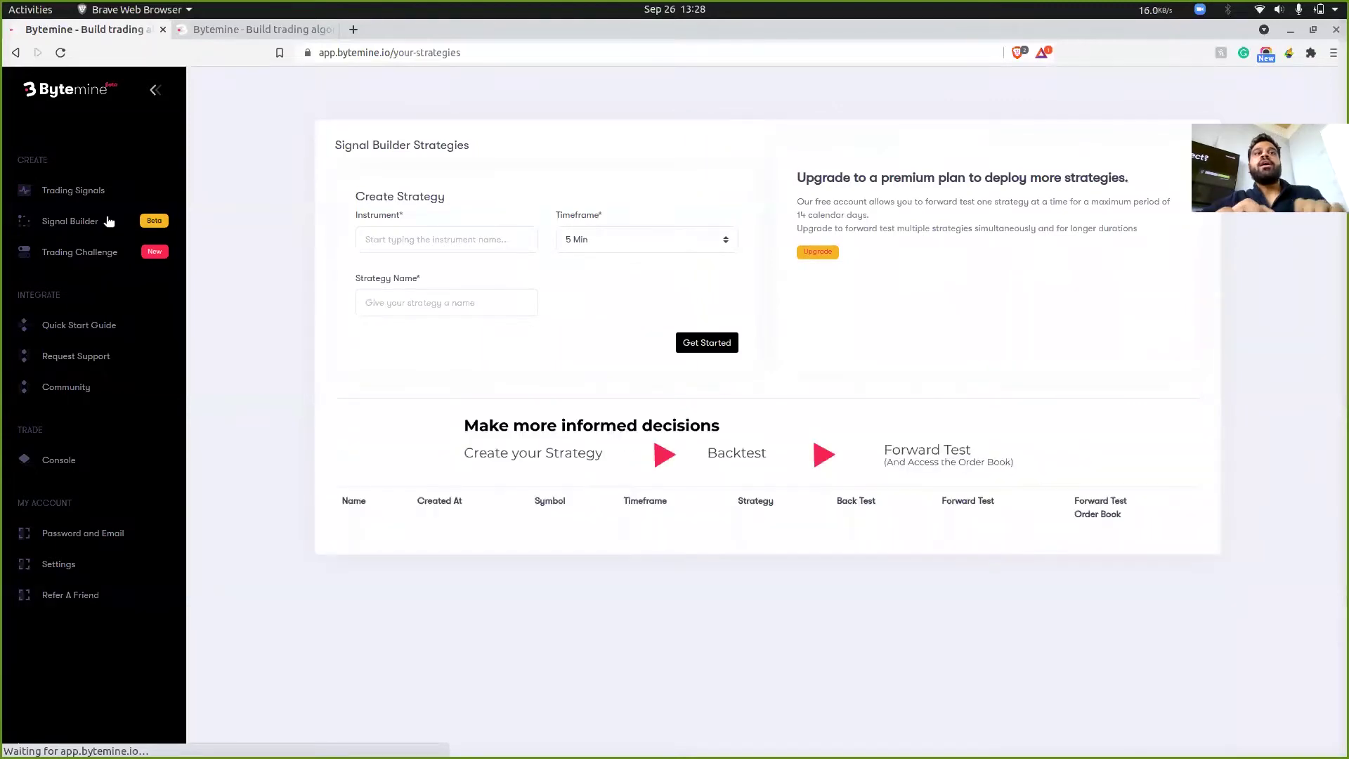
Create strategy 'ITC Strategy Demo' for instrument ITC.NS on the 1 Day timeframe.
left_click(421, 242)
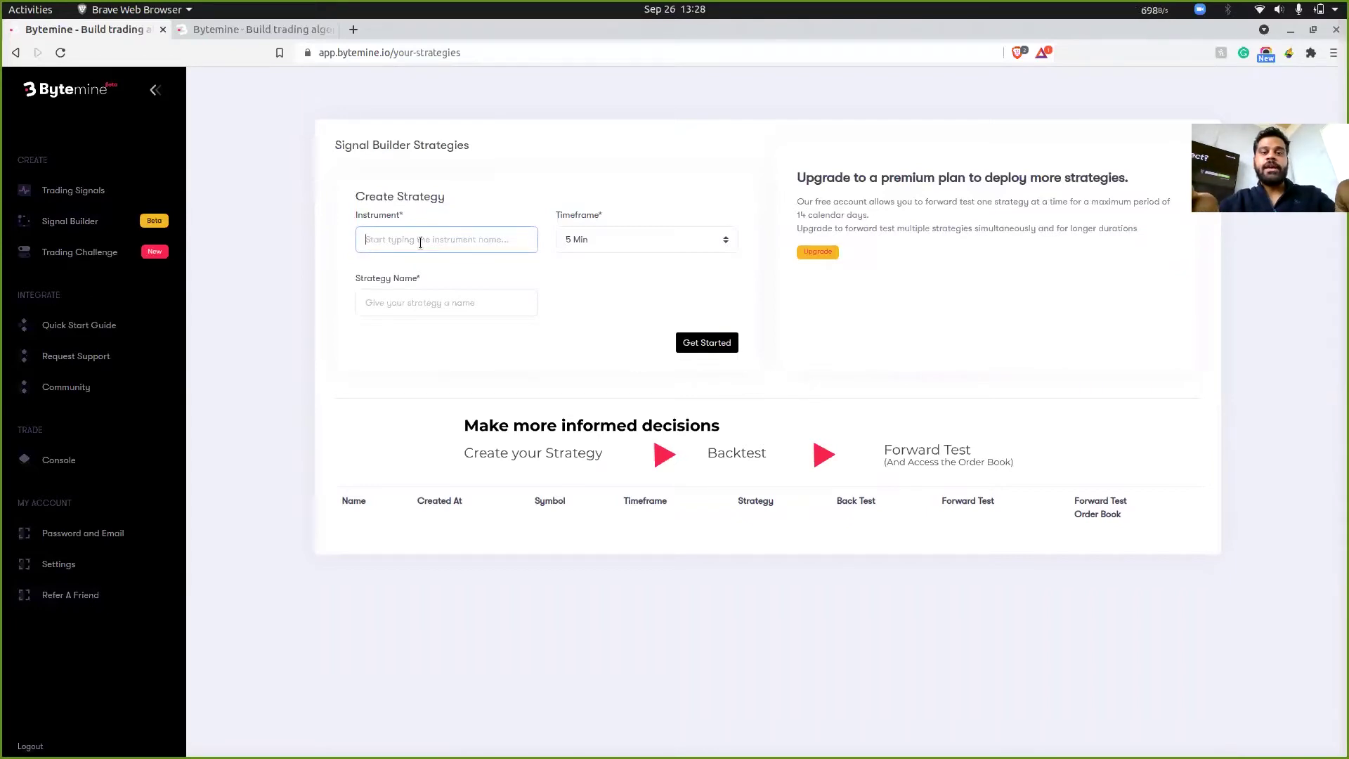
type("itc")
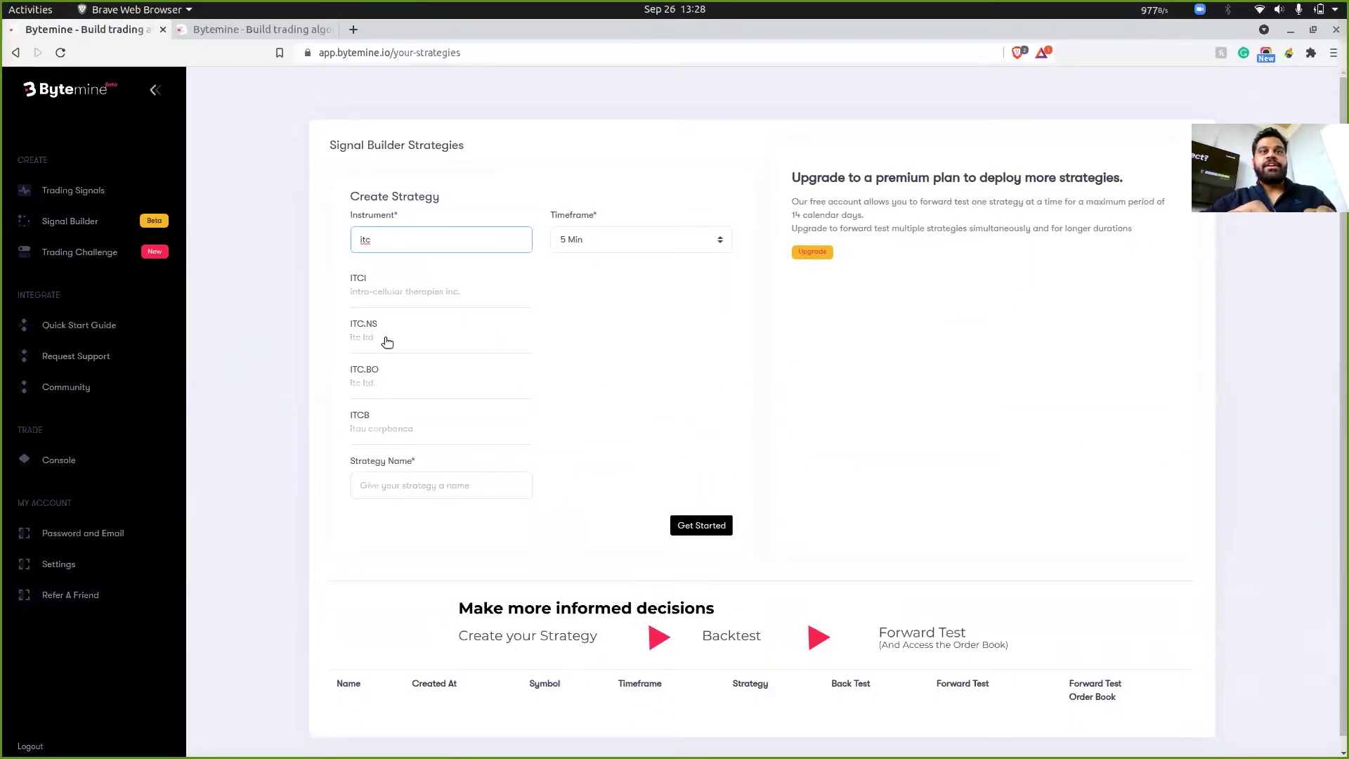
left_click(389, 342)
left_click(644, 239)
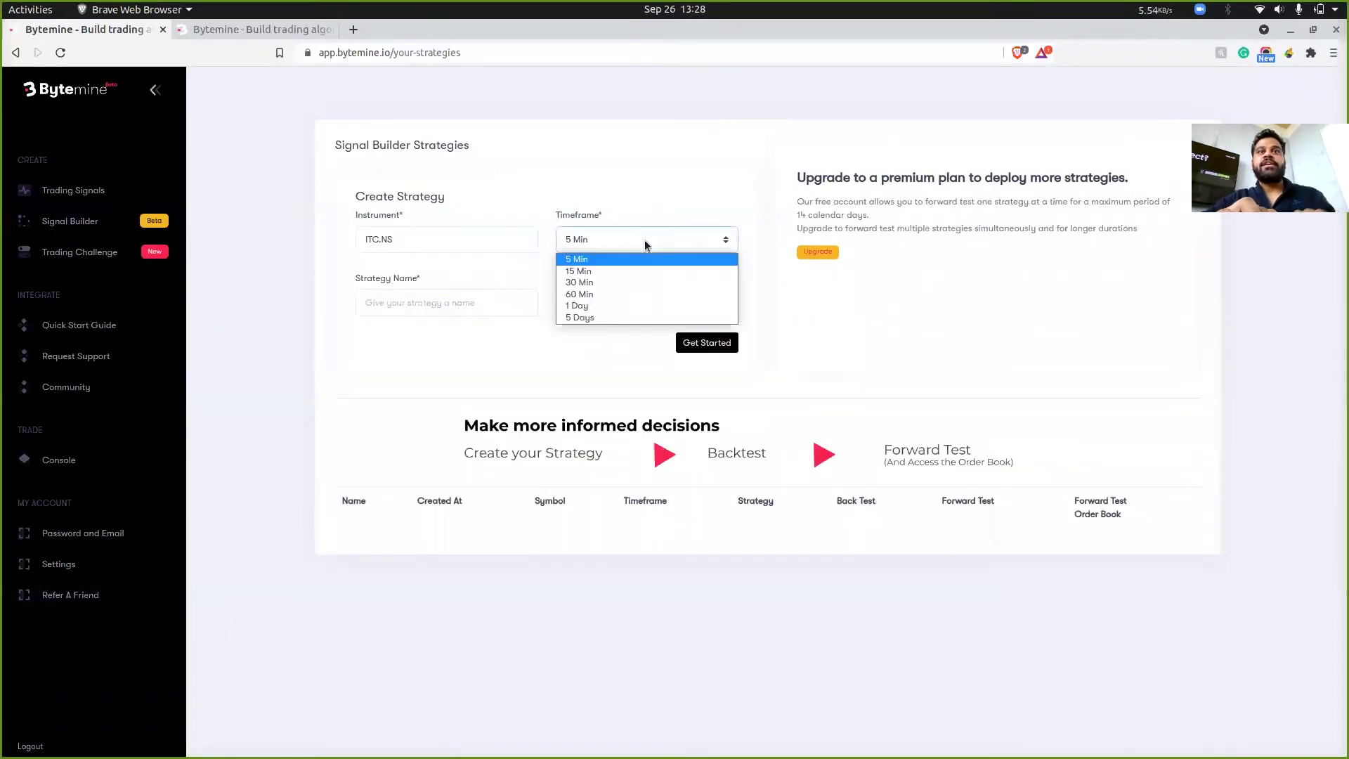
left_click(605, 305)
left_click(490, 302)
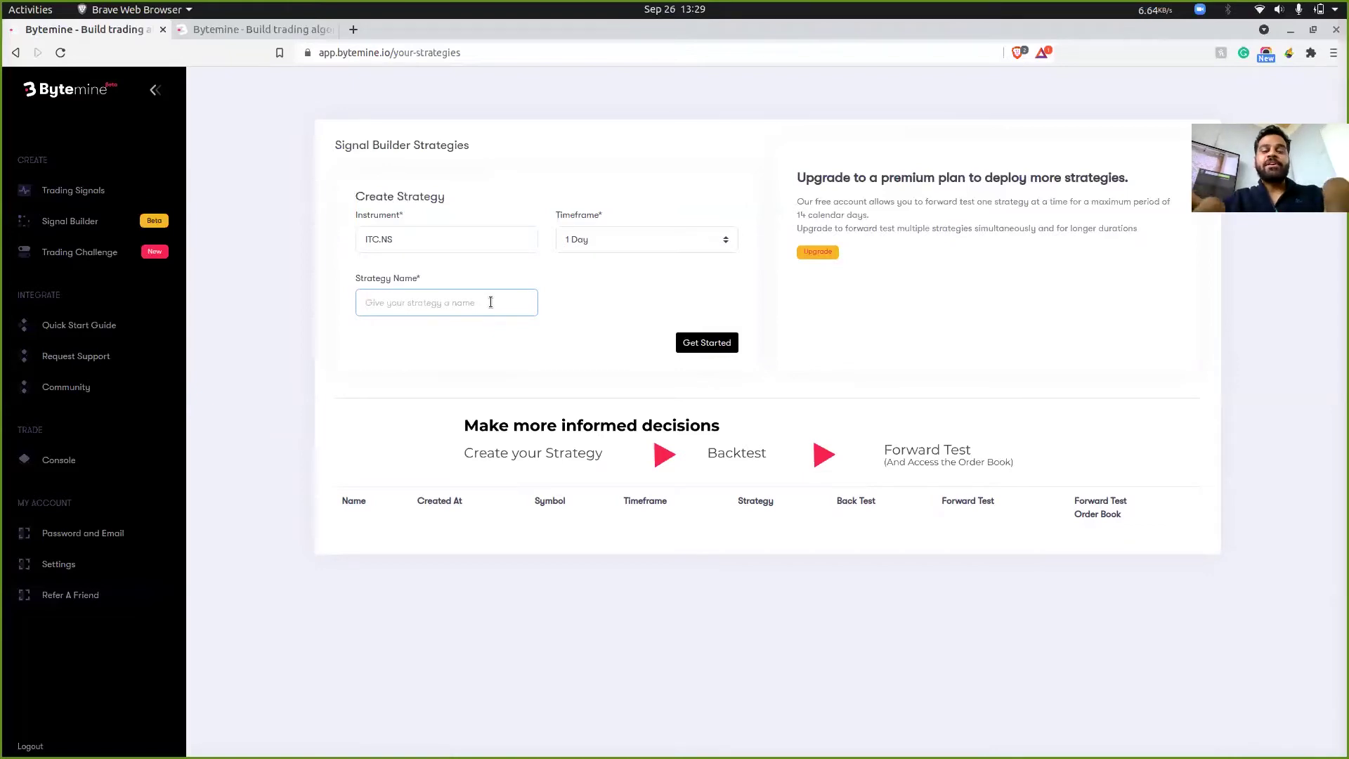
type("ITC Stra")
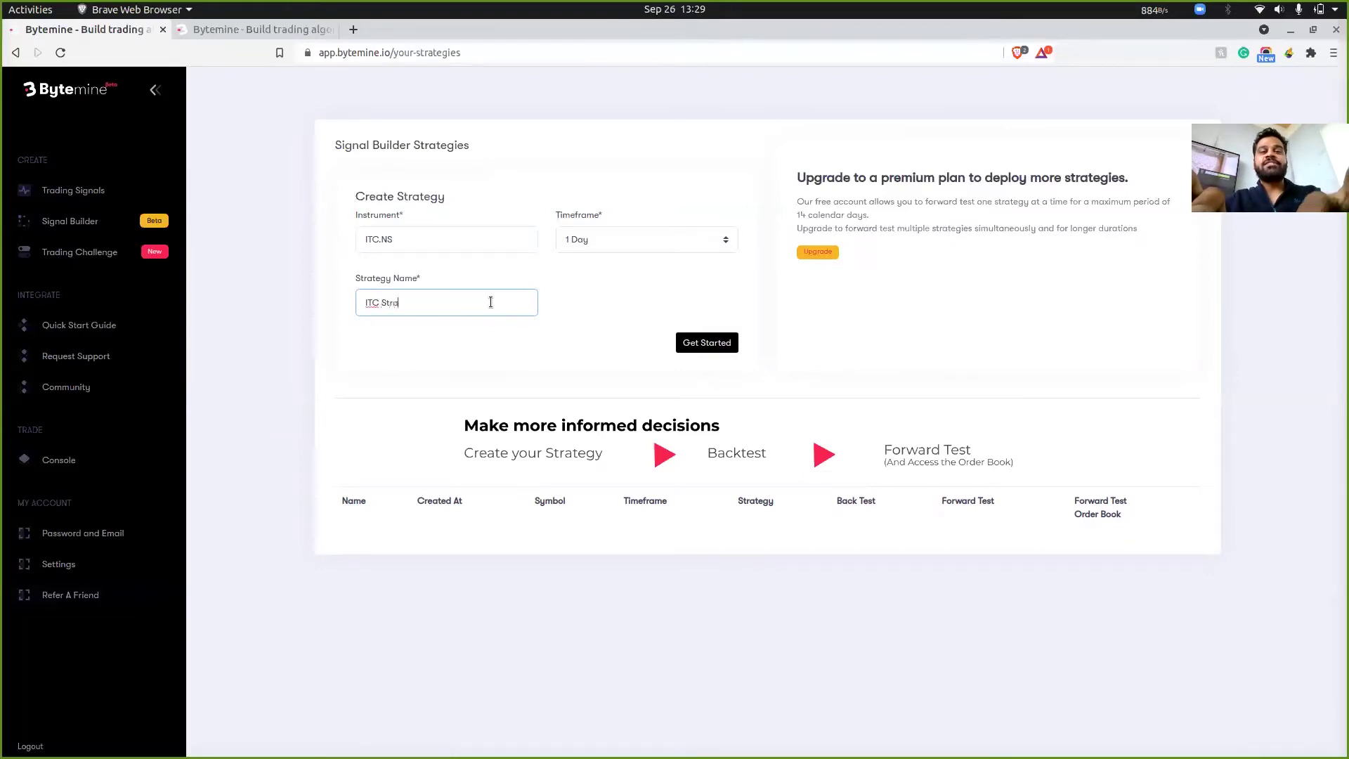
type("tegy Dem")
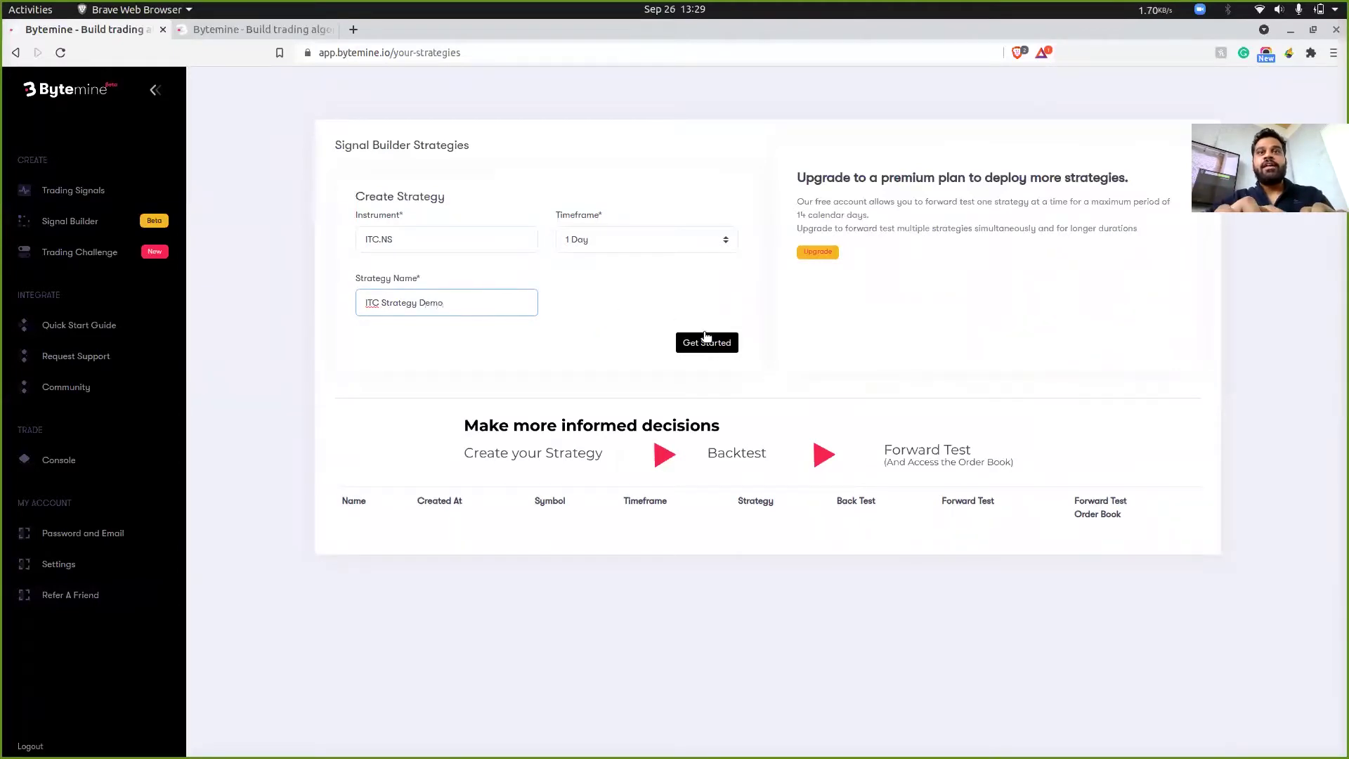
type("o")
left_click(708, 341)
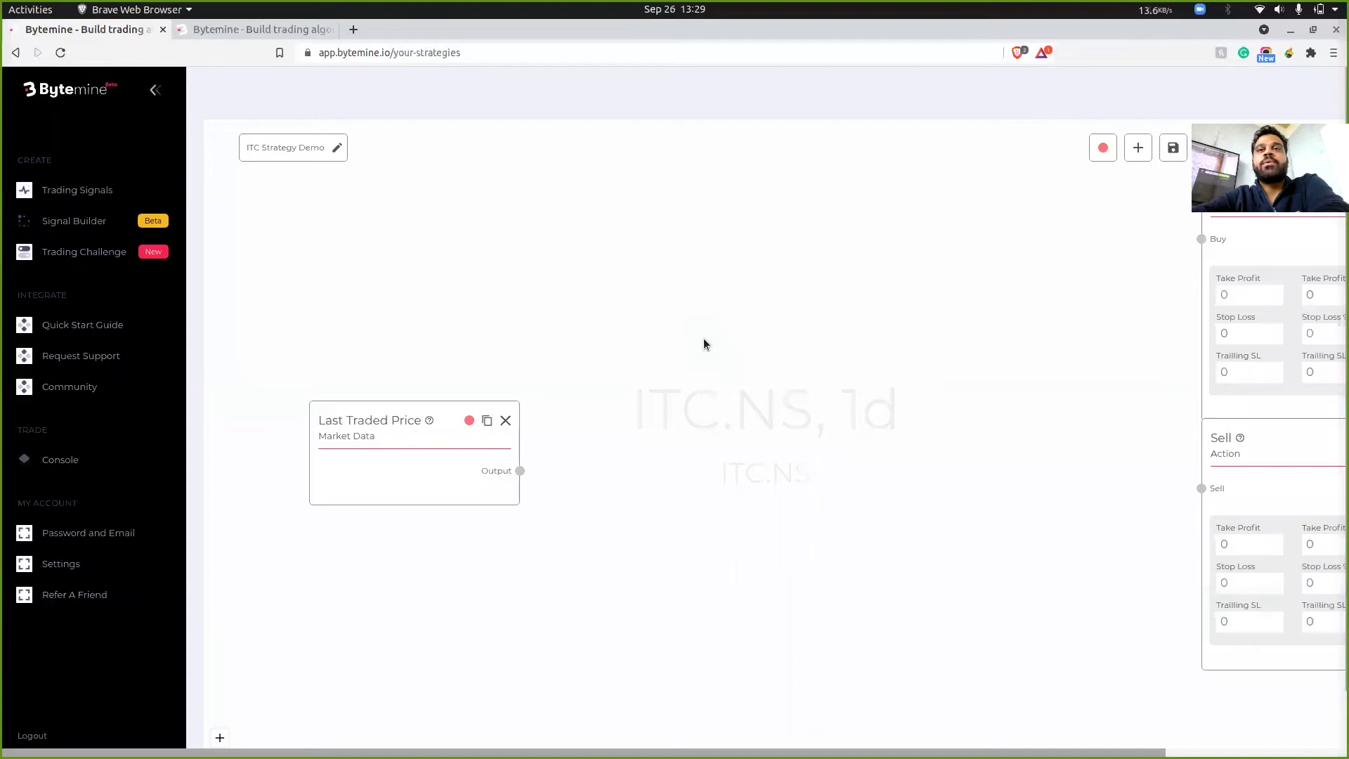
Delete the Sell action block, keeping Last Traded Price and Buy on the canvas.
scroll(706, 343, "up", 2)
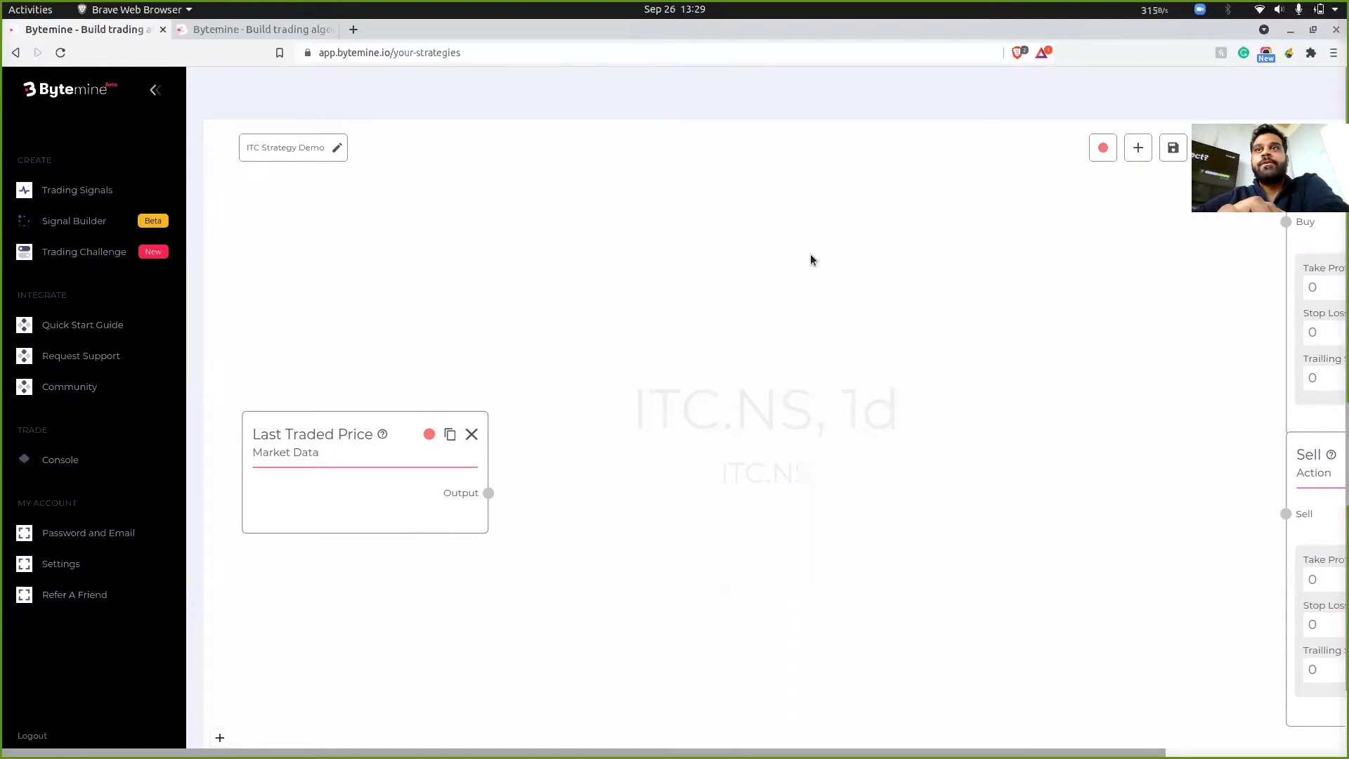
scroll(811, 260, "down", 3)
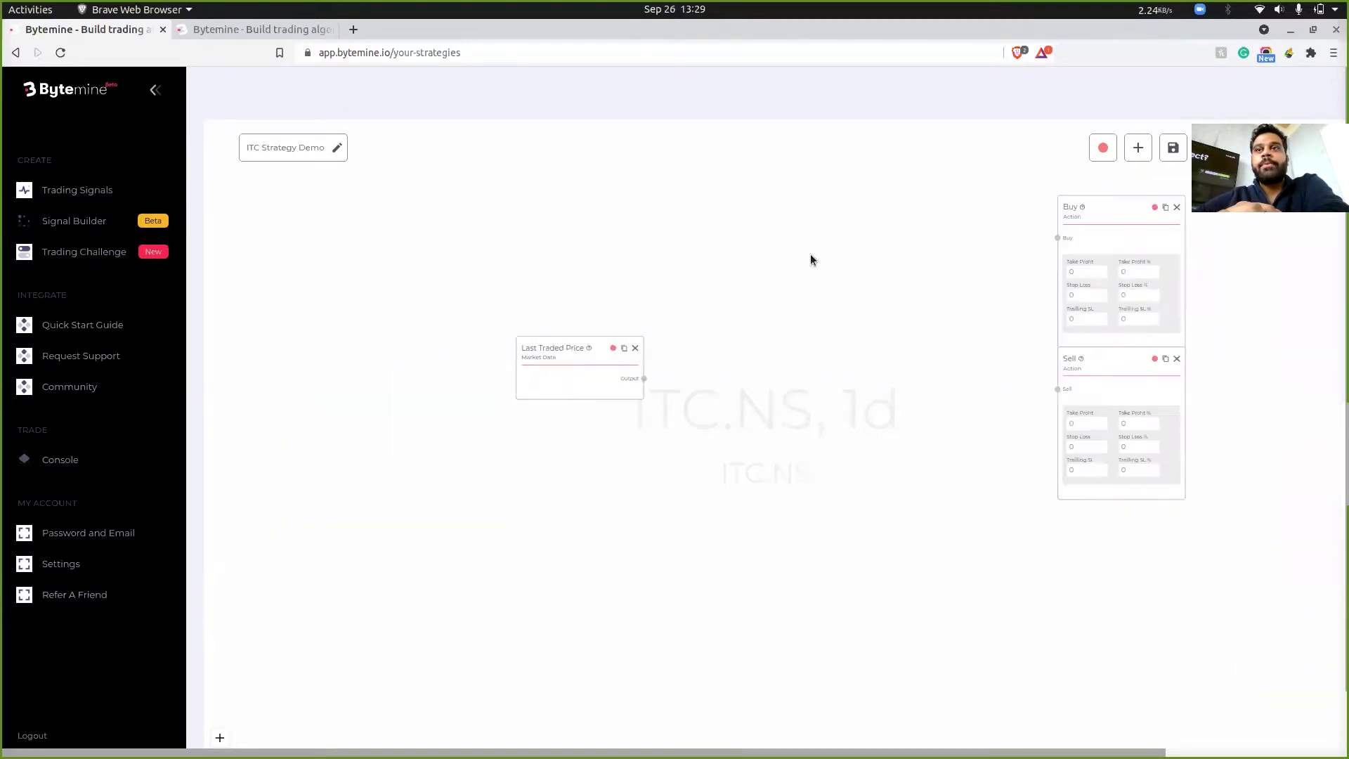
left_click_drag(912, 306, 716, 284)
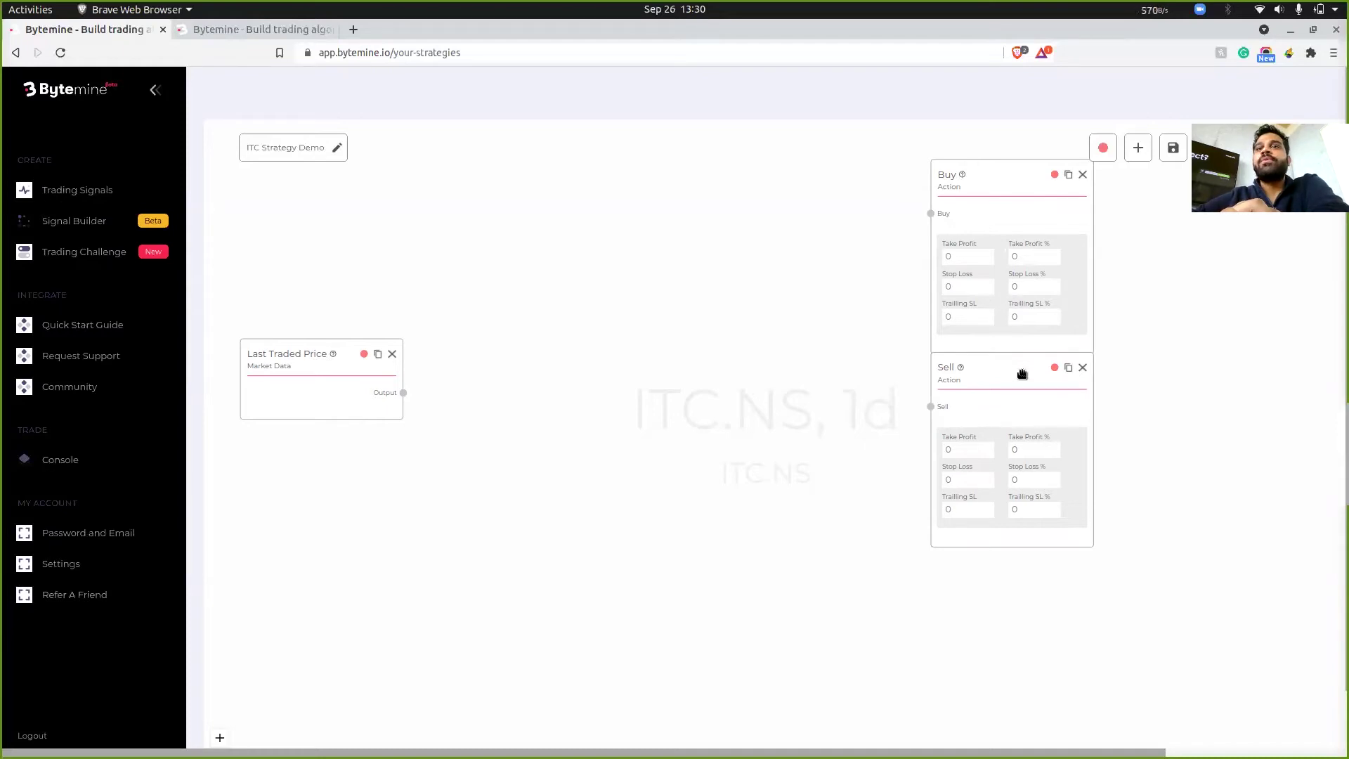
left_click(1083, 368)
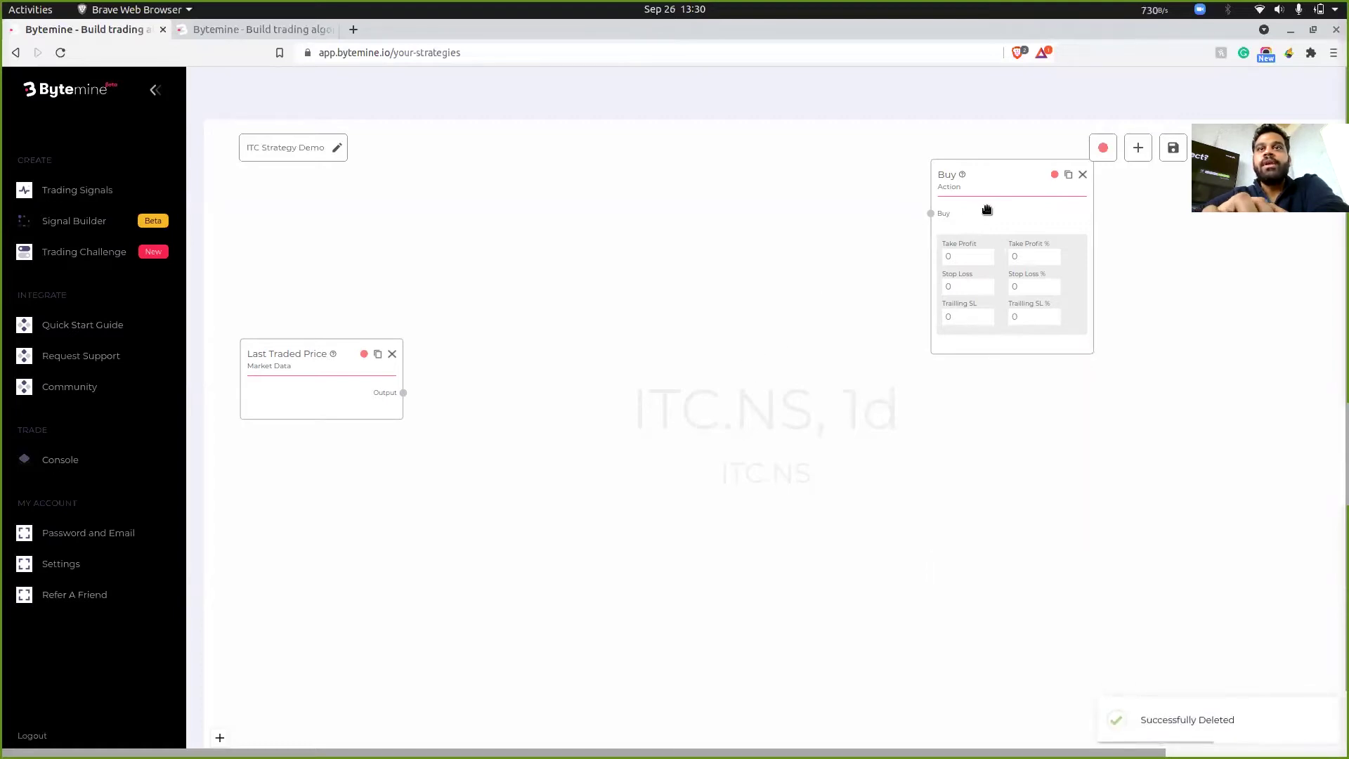
Add an Exponential Moving Average block between Last Traded Price and Buy.
left_click_drag(986, 210, 1116, 302)
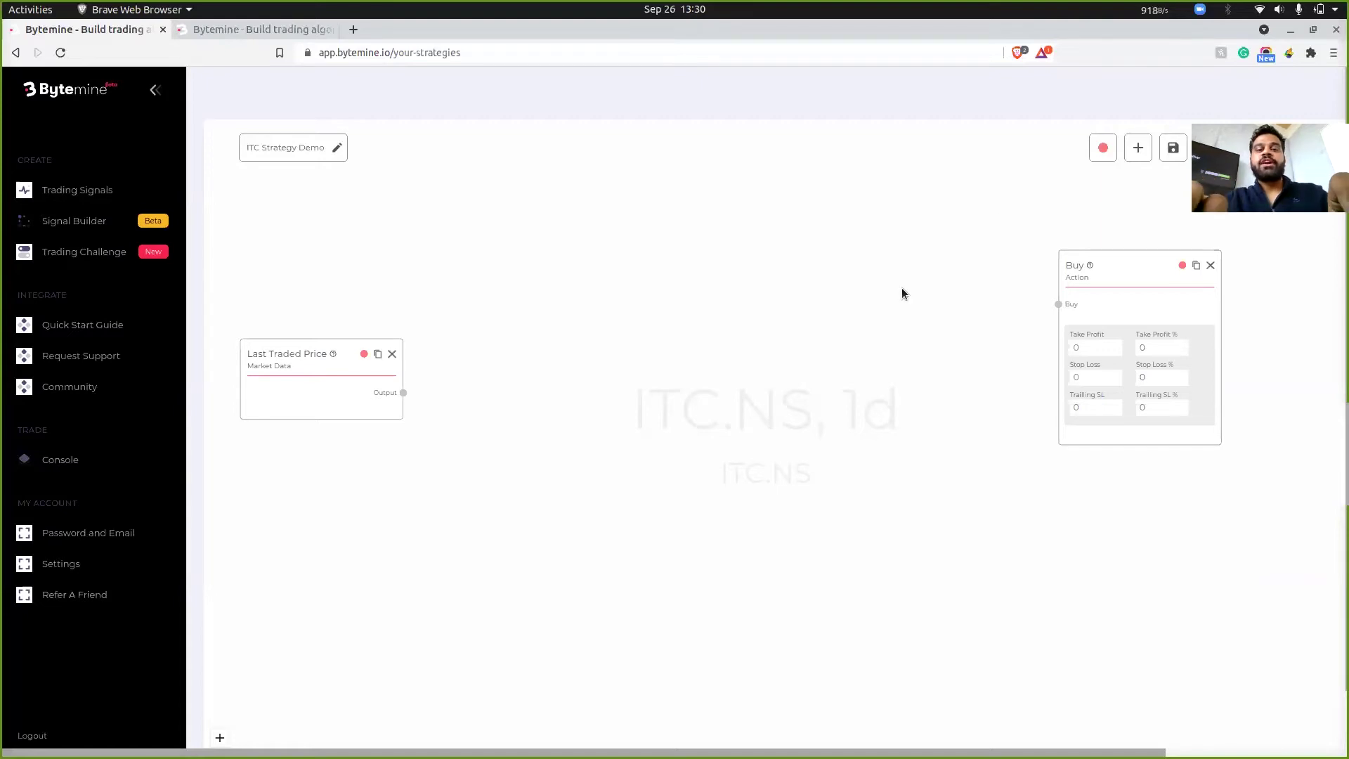
type("exp")
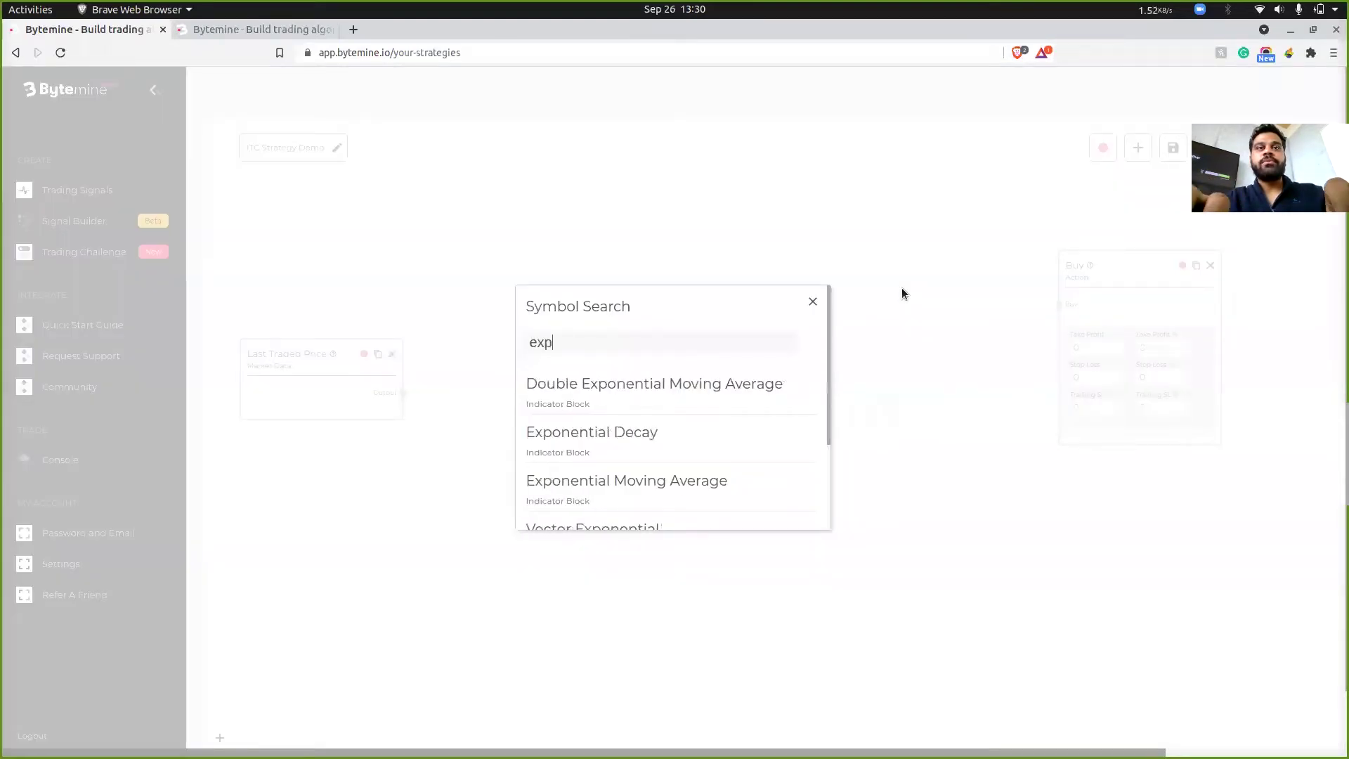
type("on")
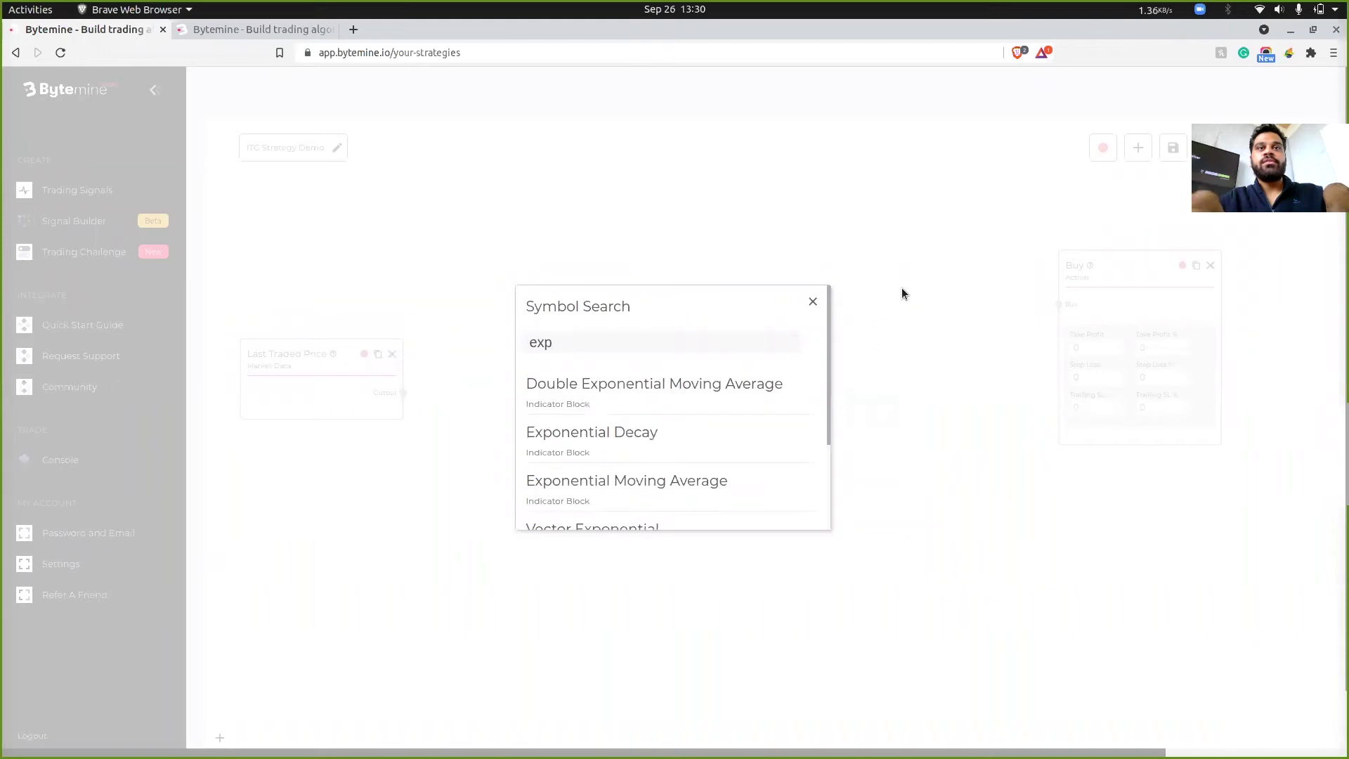
left_click(638, 488)
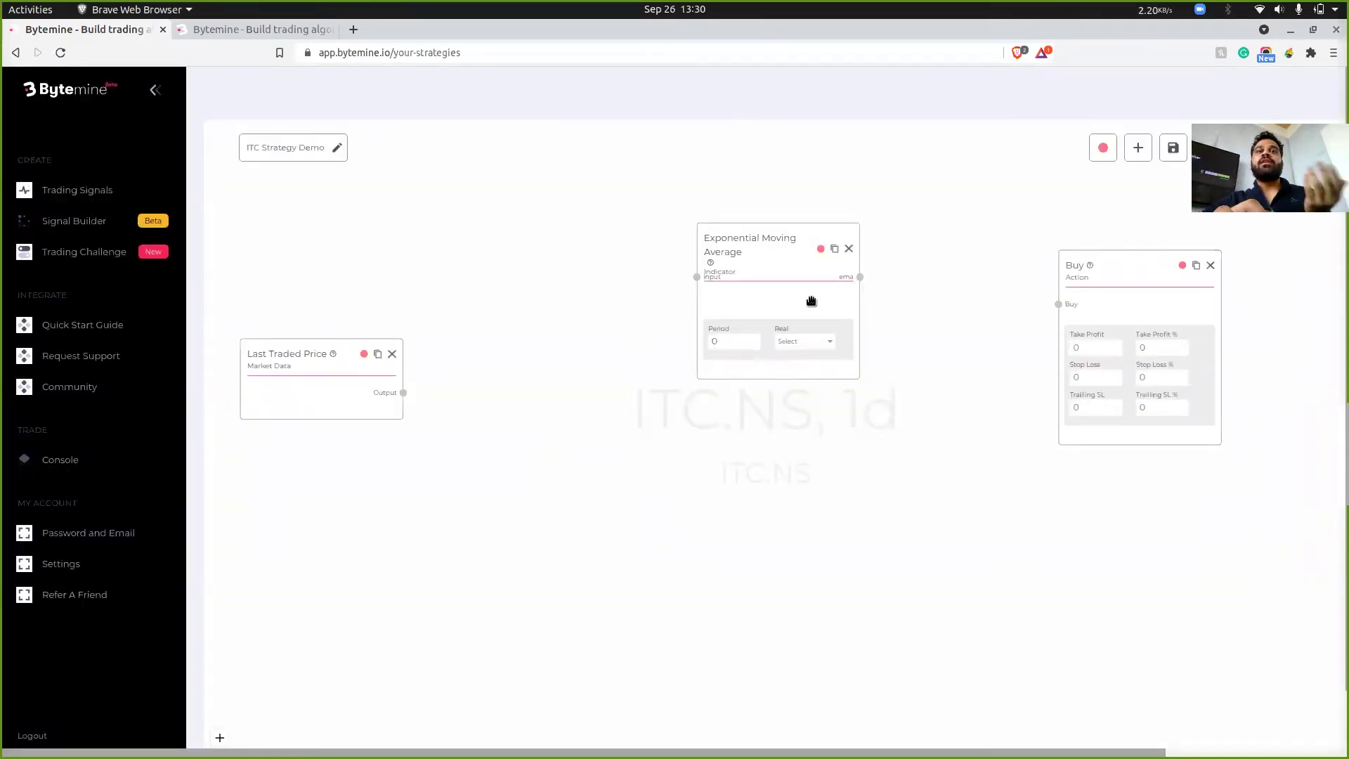
left_click_drag(788, 260, 627, 291)
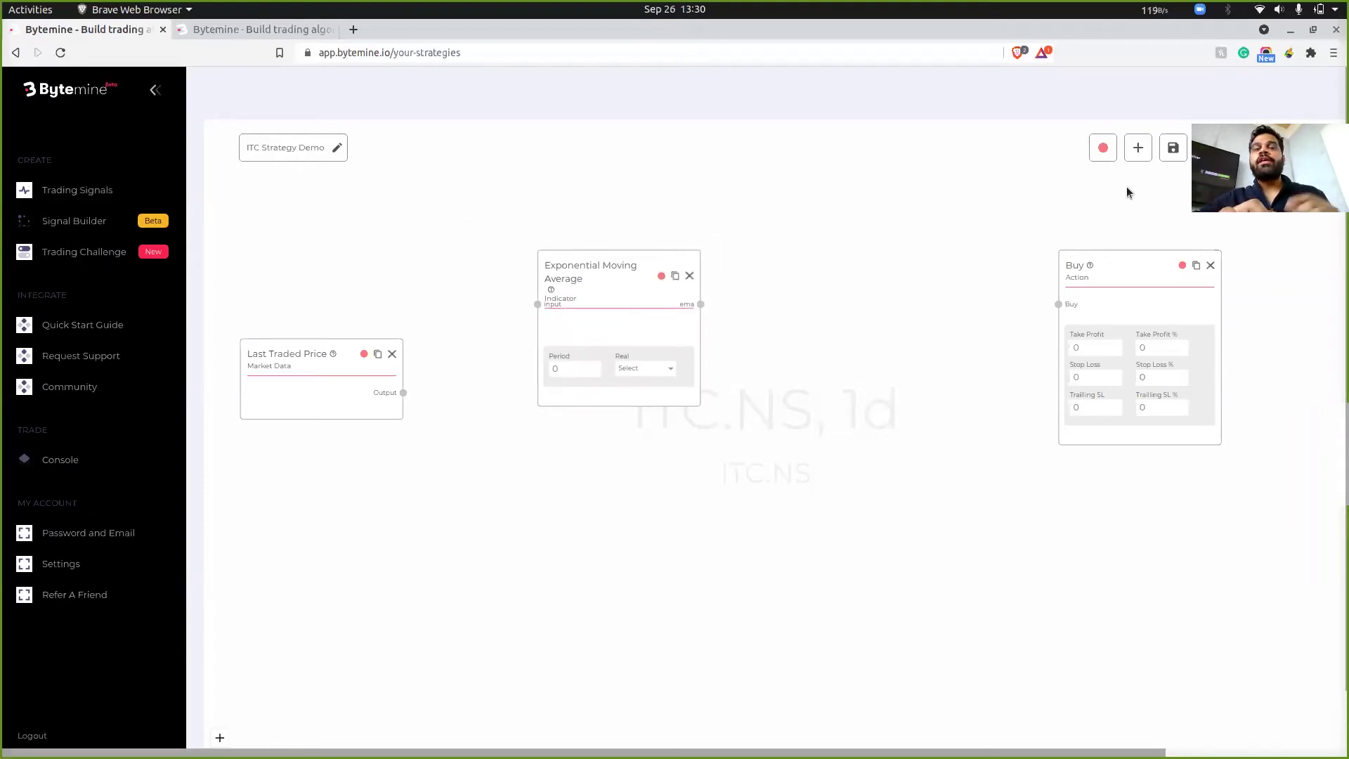
Add a Simple Moving Average block from the Indicator category.
left_click(1138, 156)
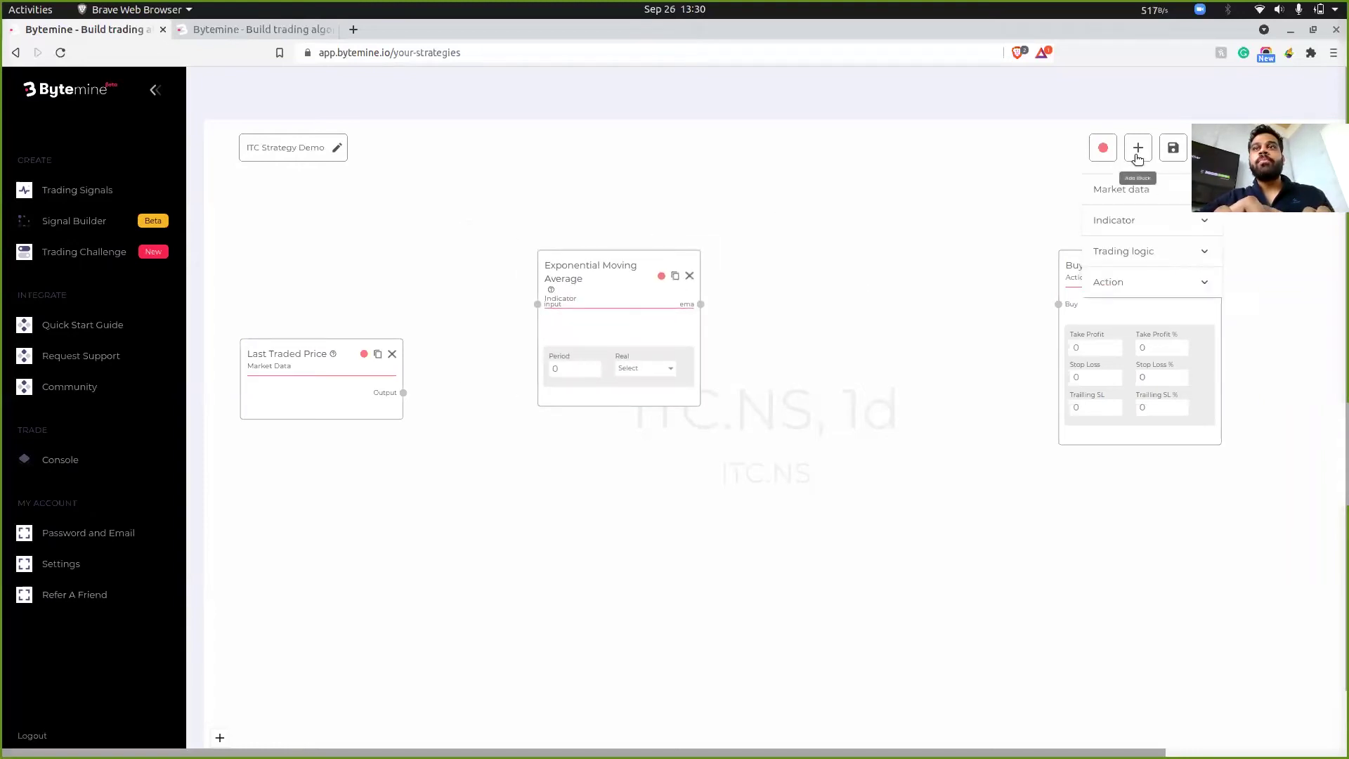
left_click(1121, 221)
scroll(1133, 376, "down", 15)
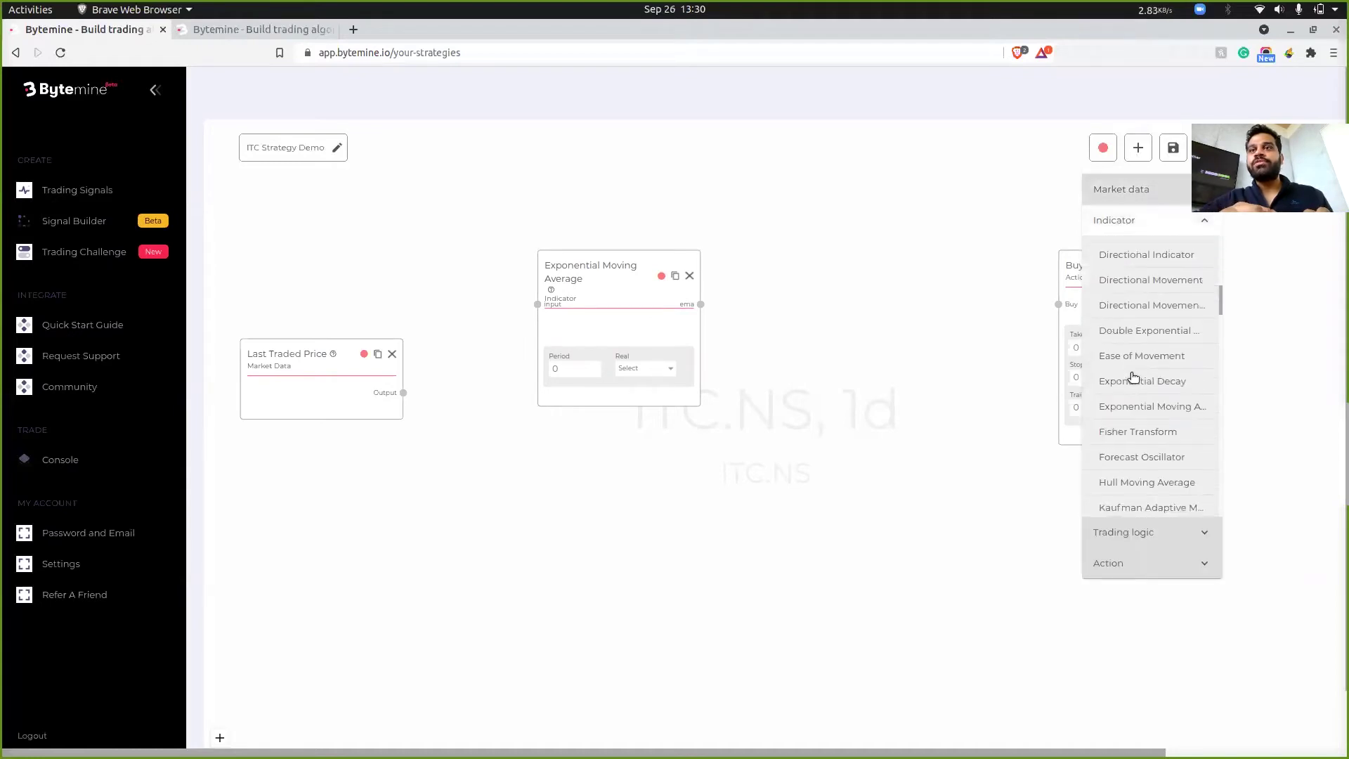
scroll(1133, 378, "up", 2)
scroll(1133, 377, "down", 3)
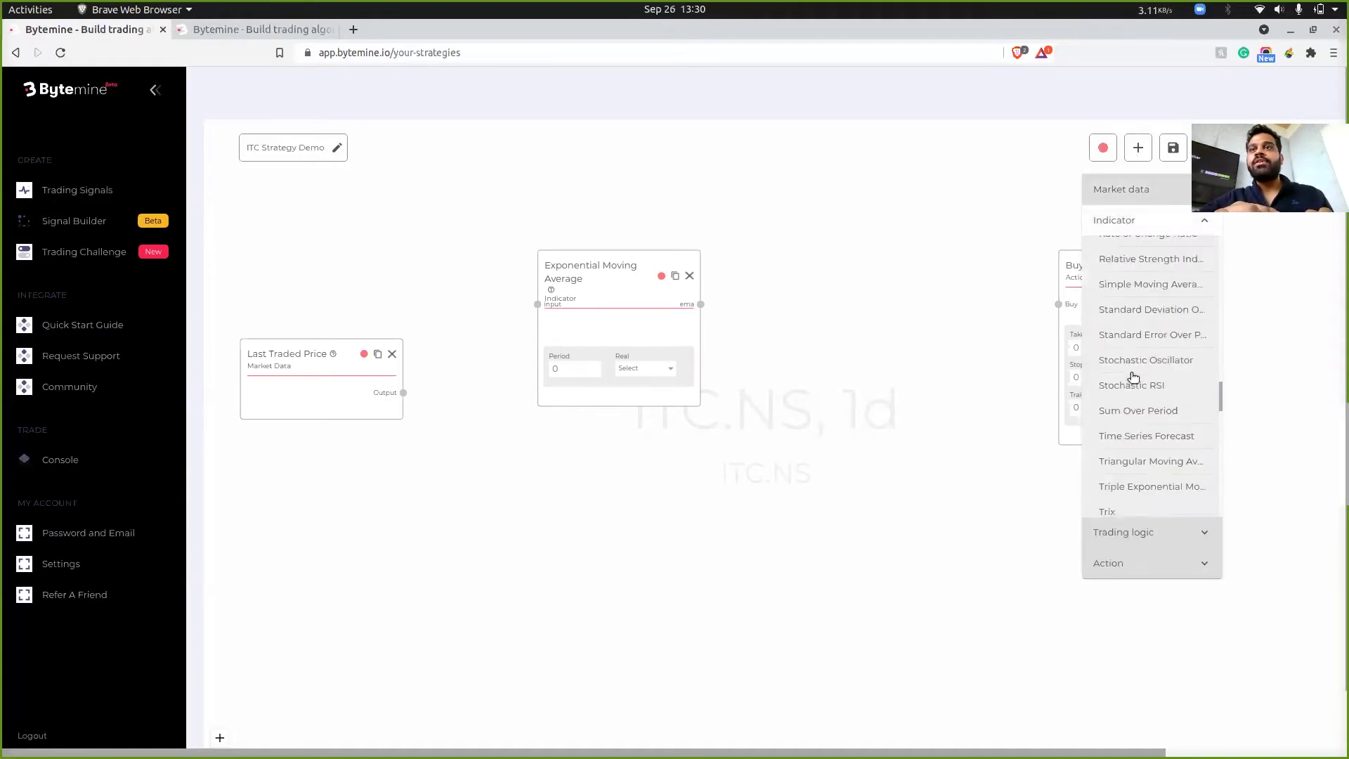
scroll(1133, 378, "up", 1)
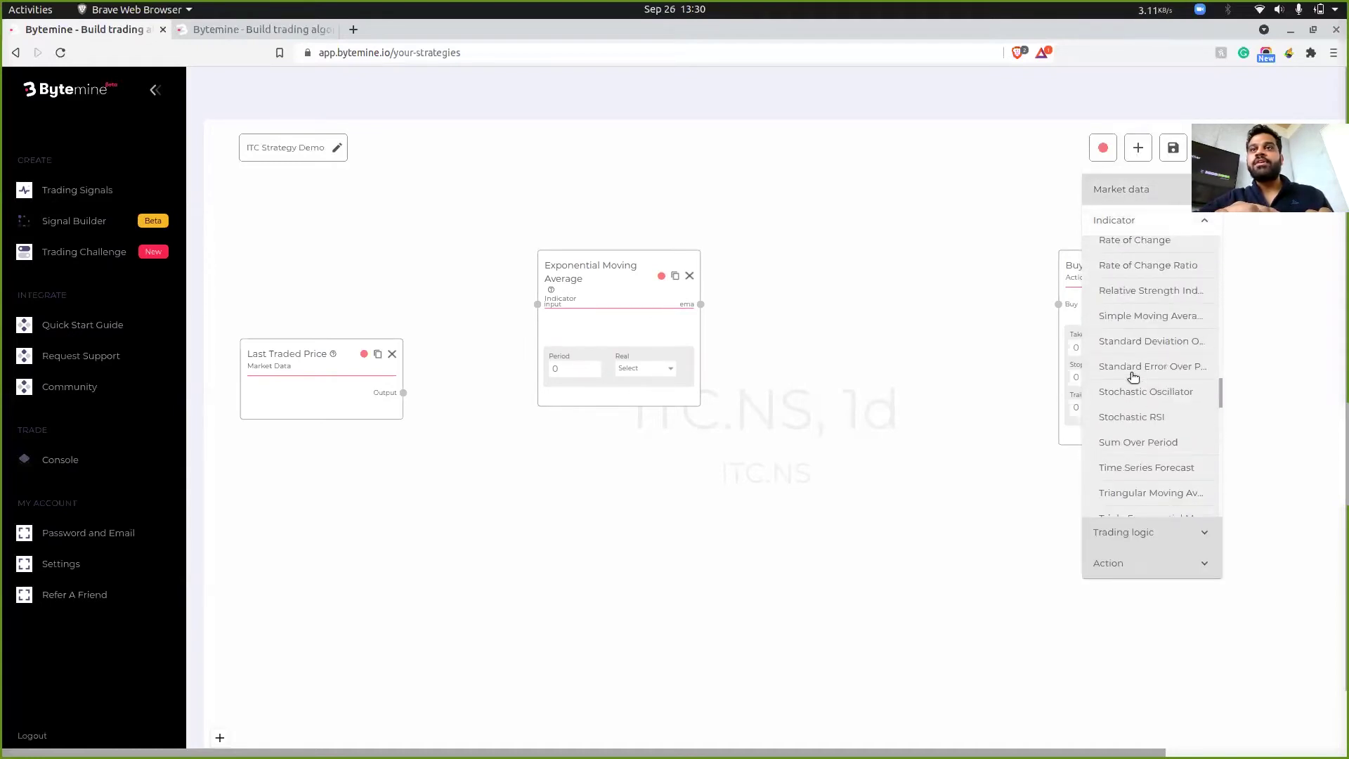
left_click(1150, 325)
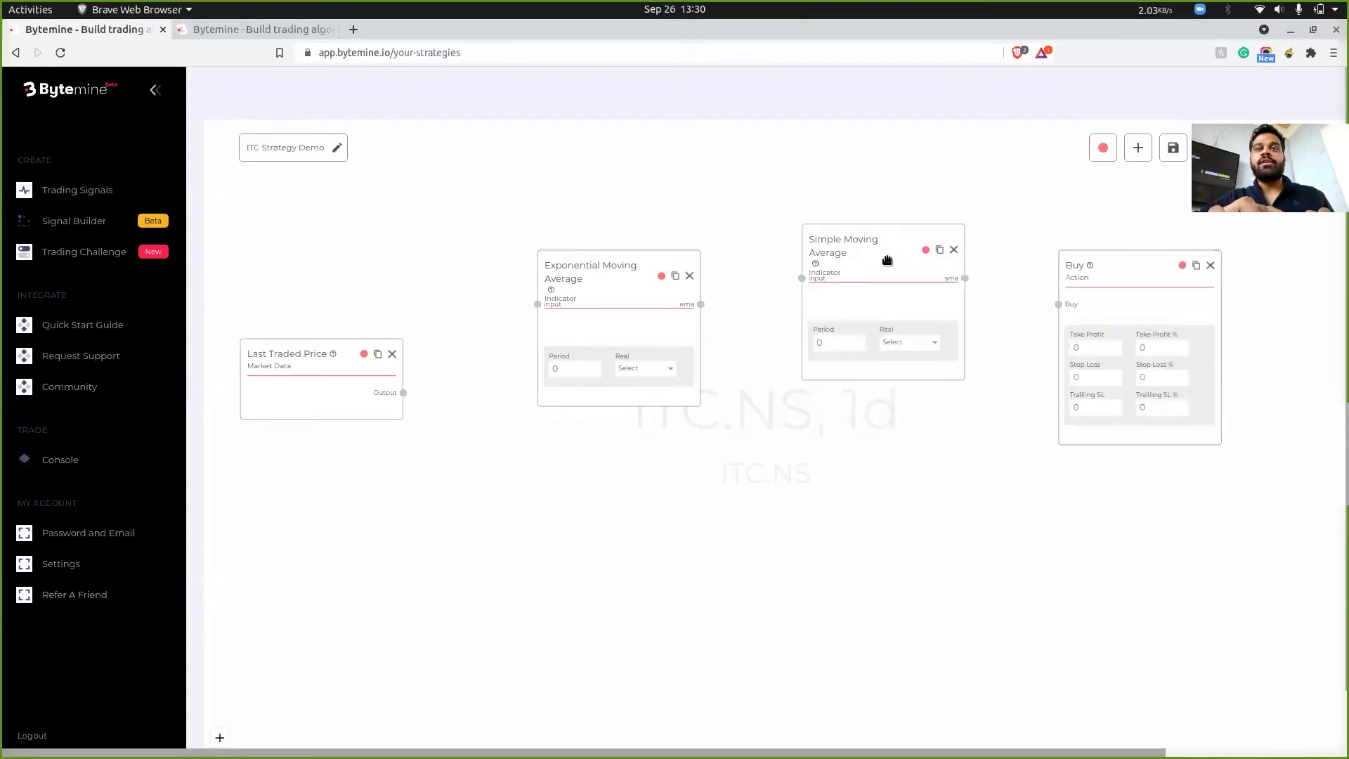
Place the SMA below the EMA and set periods to 20 (EMA) and 30 (SMA).
left_click_drag(885, 260, 622, 473)
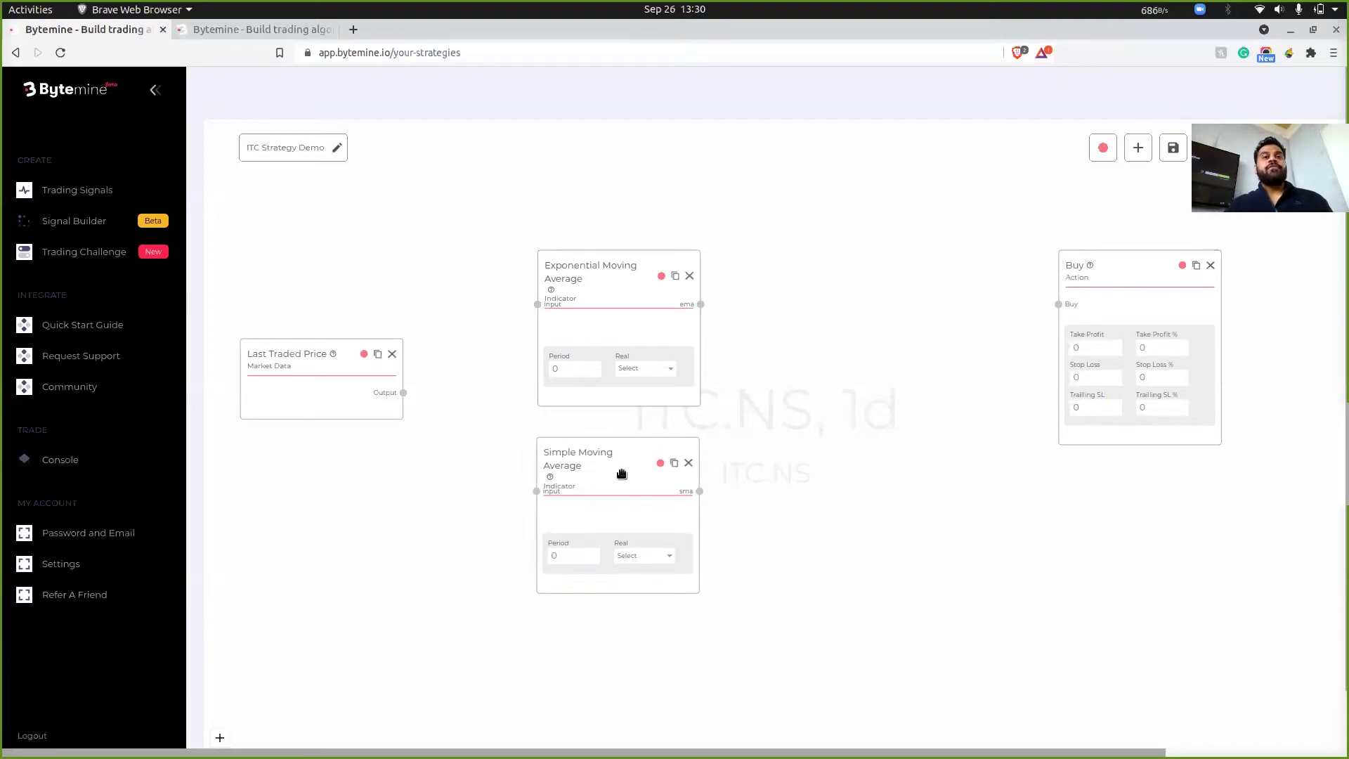
left_click(575, 367)
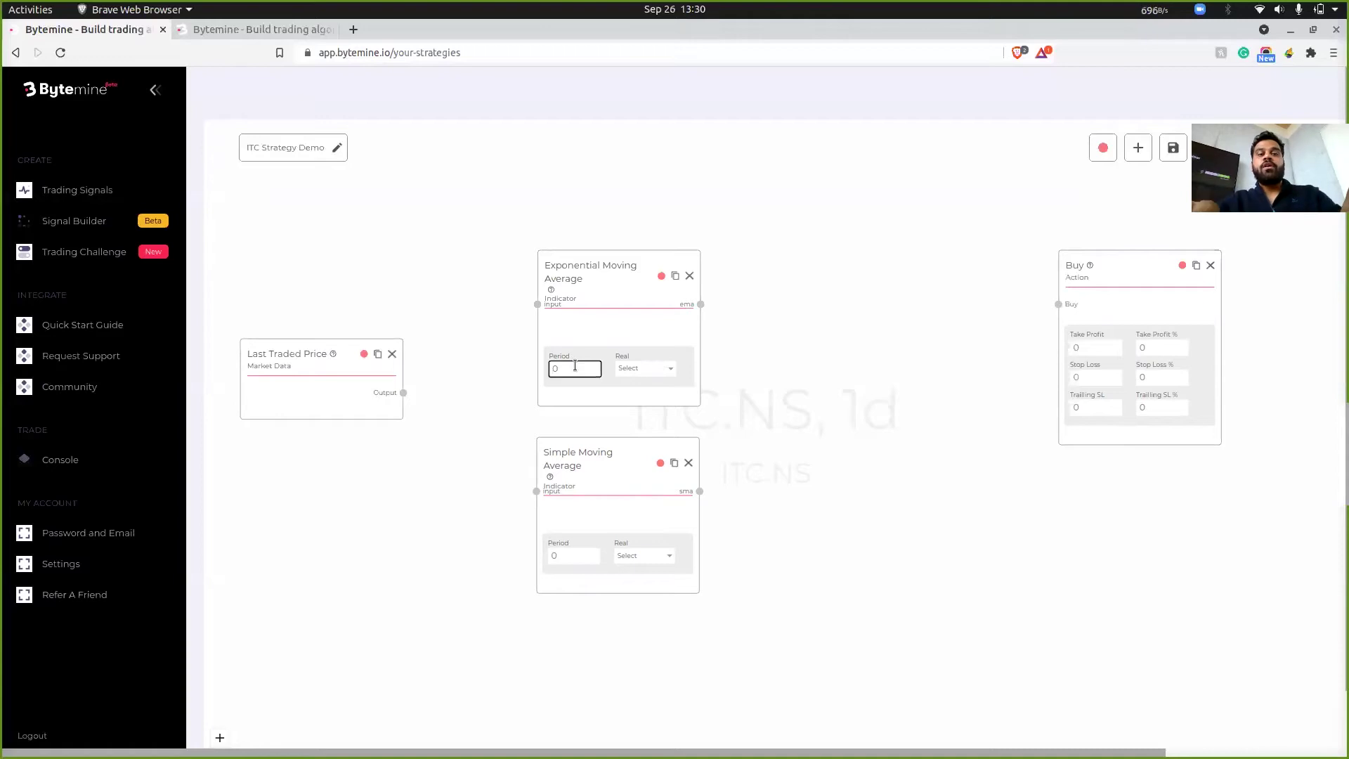
type("20")
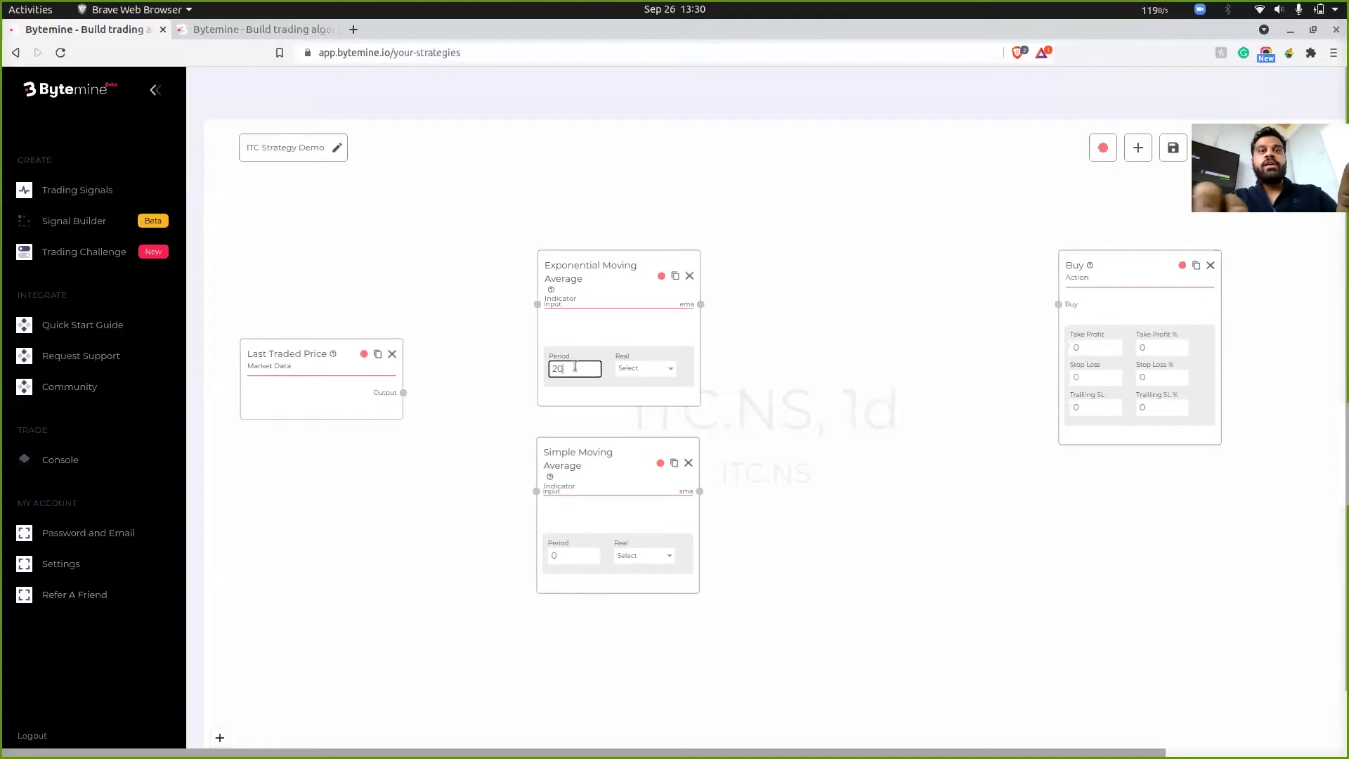
left_click(574, 553)
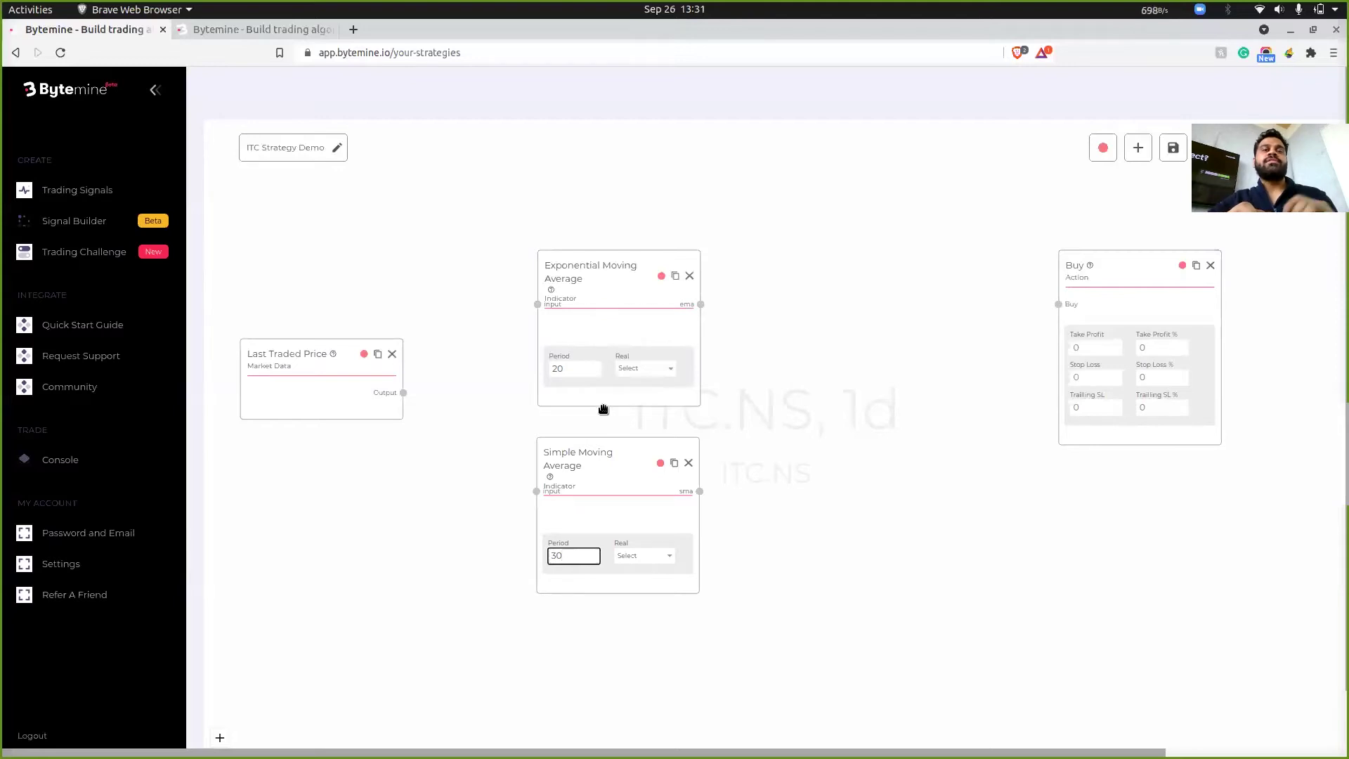
Base both the EMA and the SMA on Close prices.
left_click(648, 369)
left_click(638, 425)
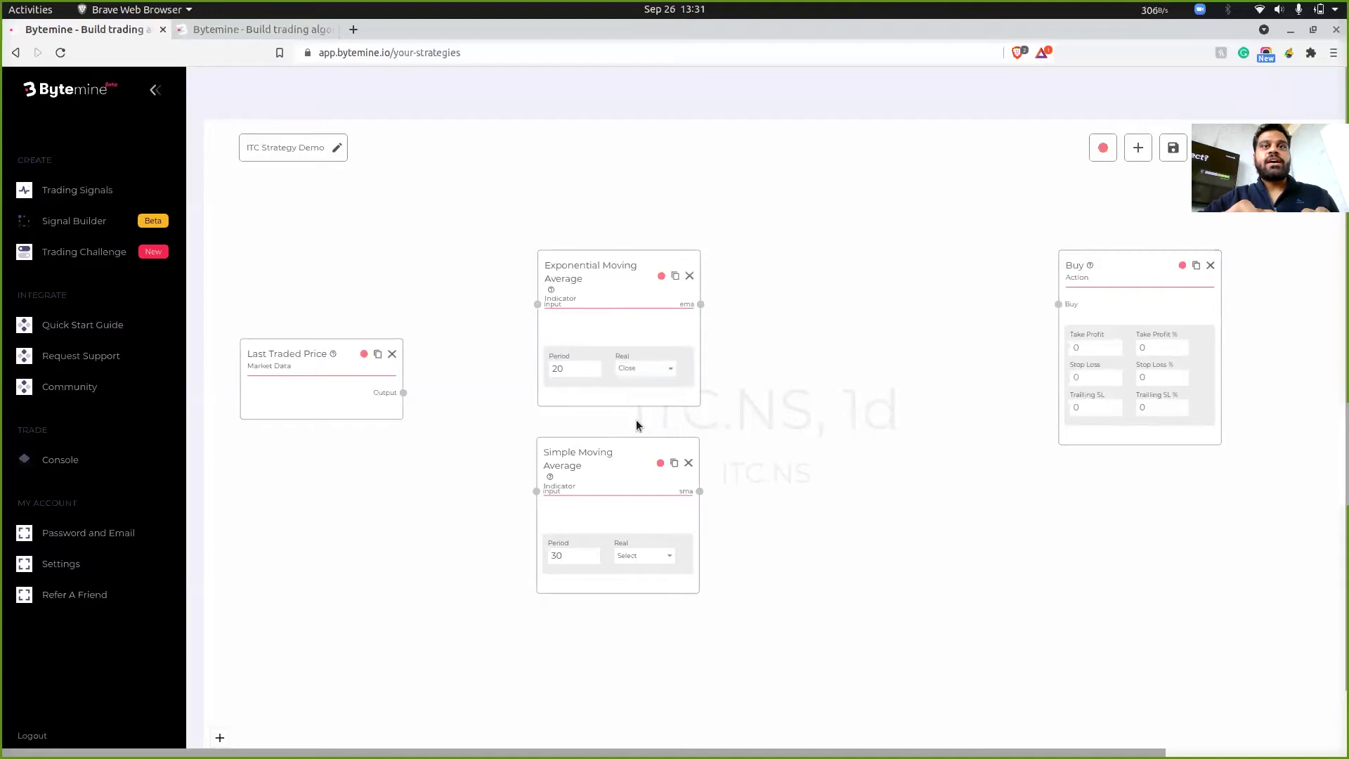
left_click(642, 556)
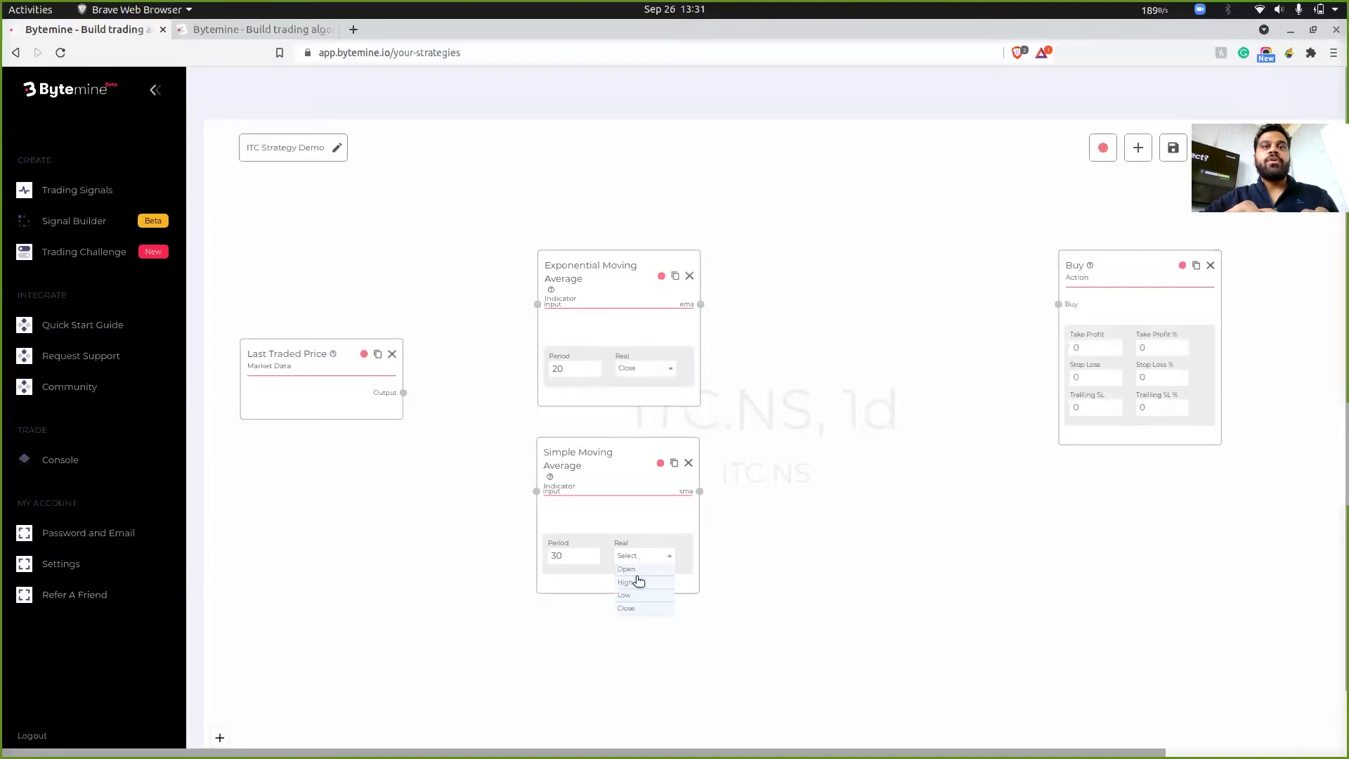
left_click(636, 615)
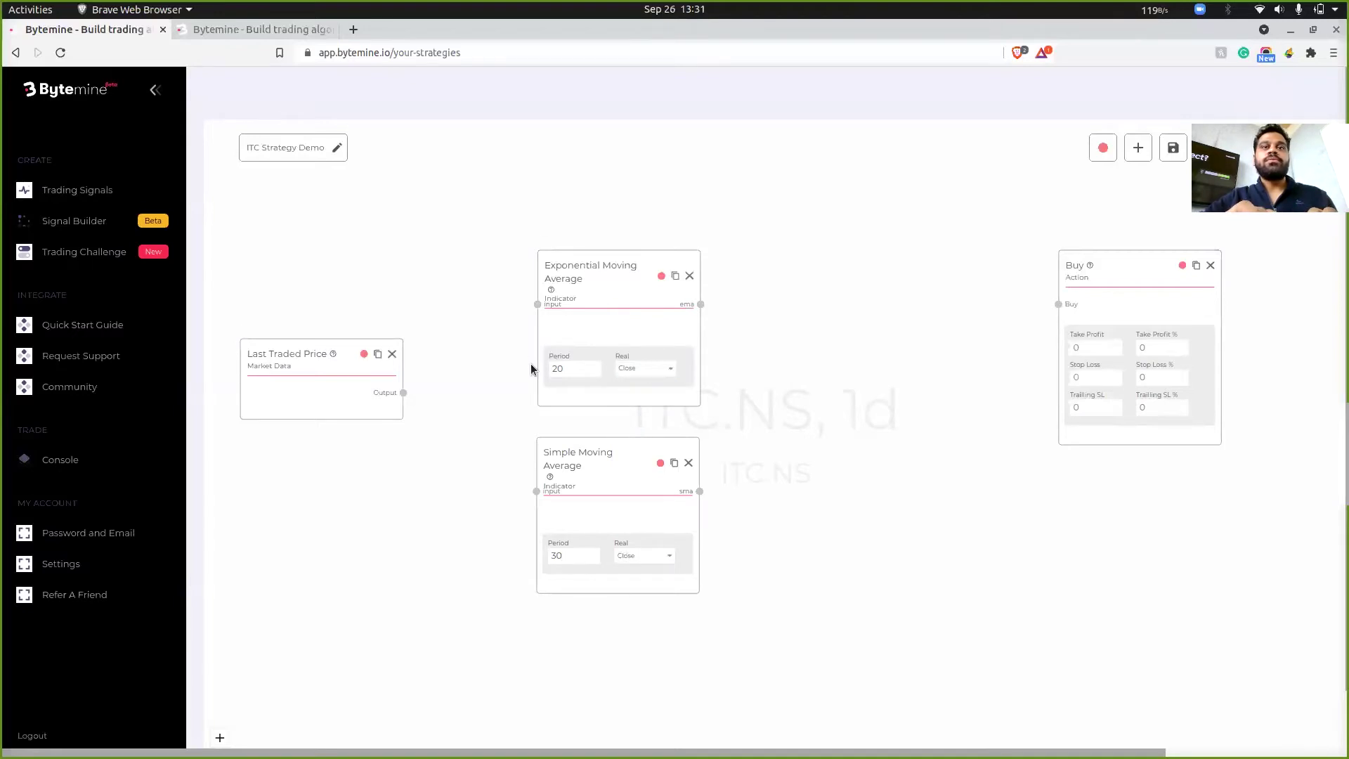
left_click(651, 556)
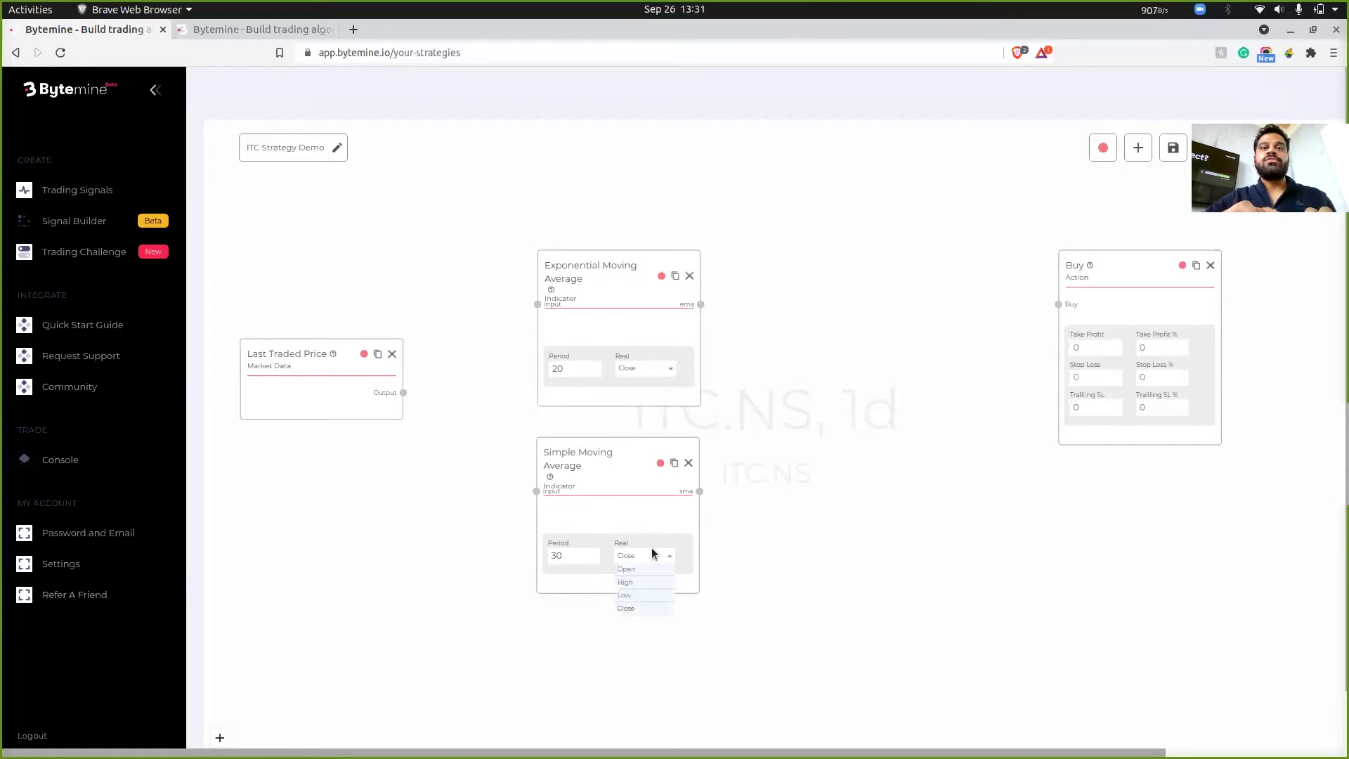
left_click(645, 615)
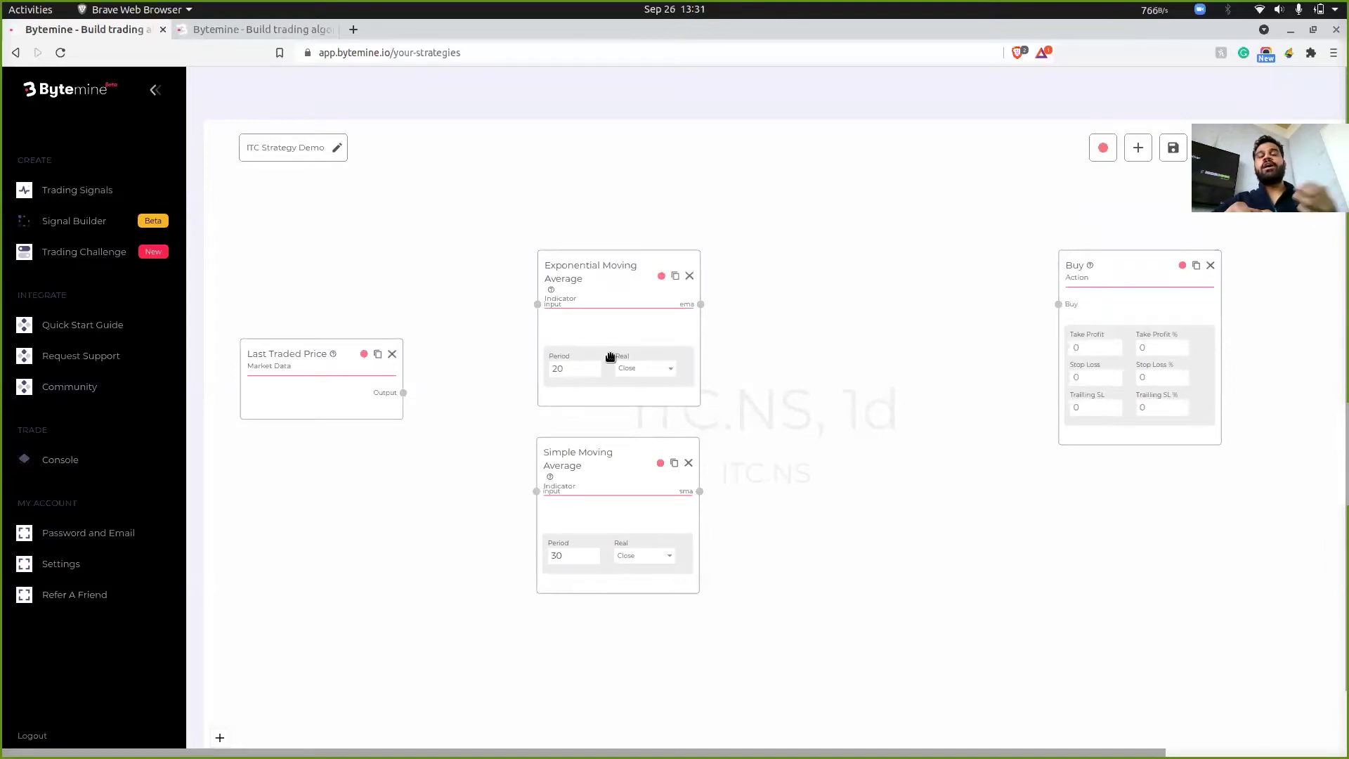
Add a Higher Than trading-logic block between the averages and Buy.
double_click(808, 462)
type("high")
left_click(641, 395)
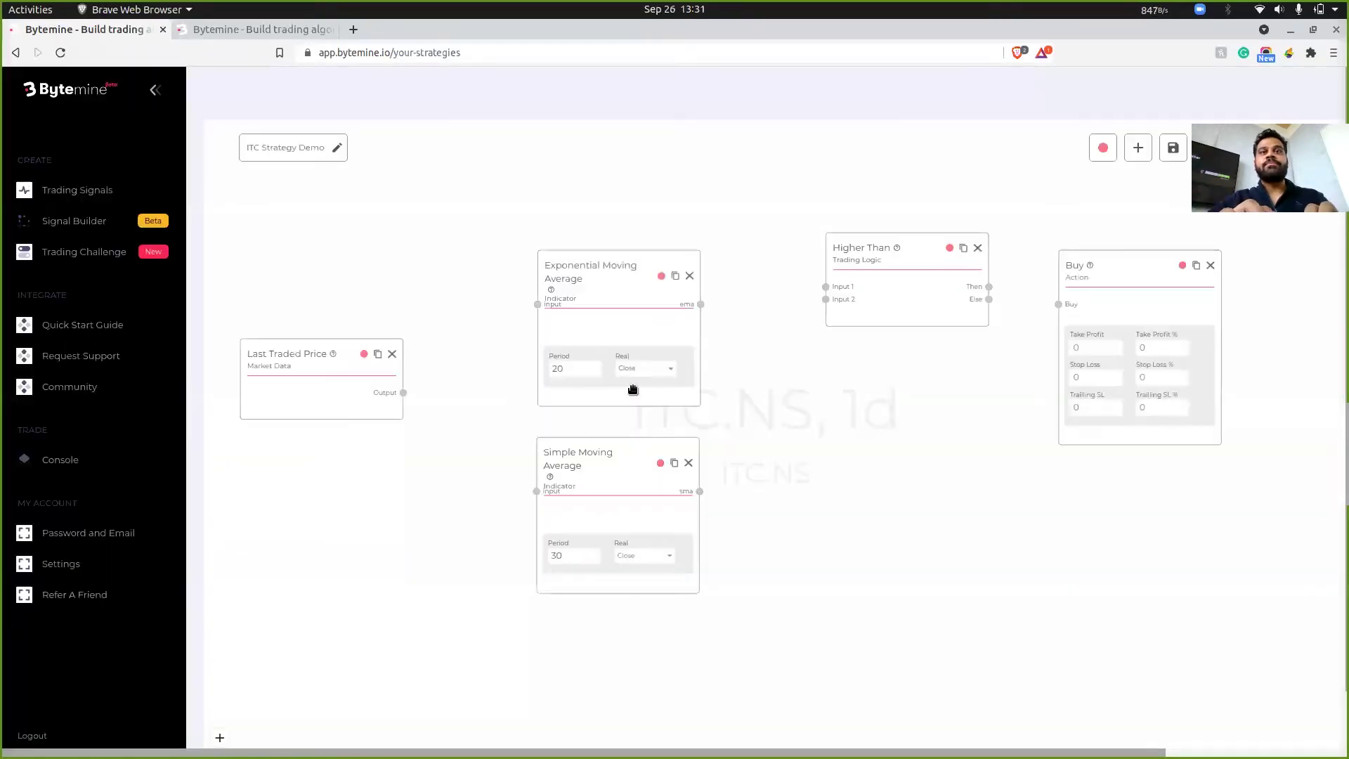
left_click_drag(879, 280, 852, 405)
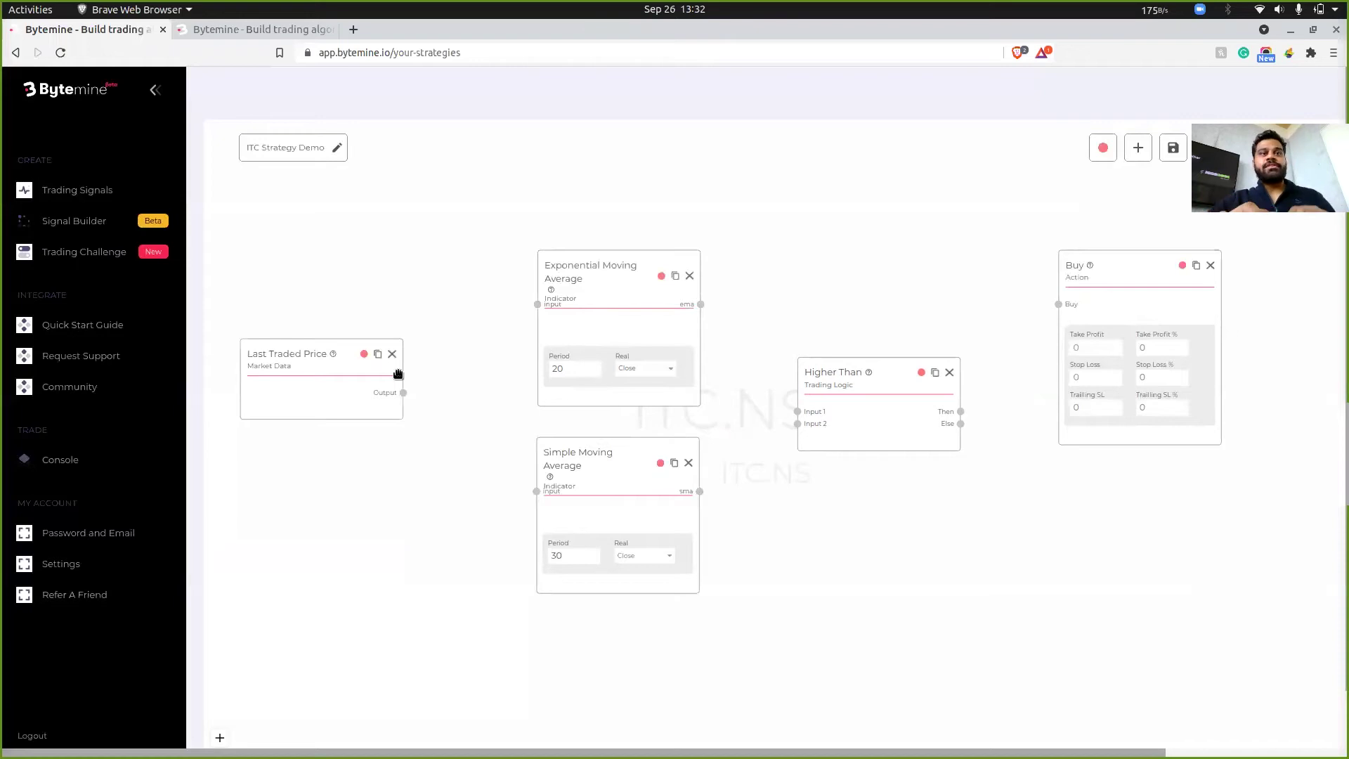
Connect the Last Traded Price output to both the EMA and SMA inputs.
left_click_drag(403, 392, 538, 304)
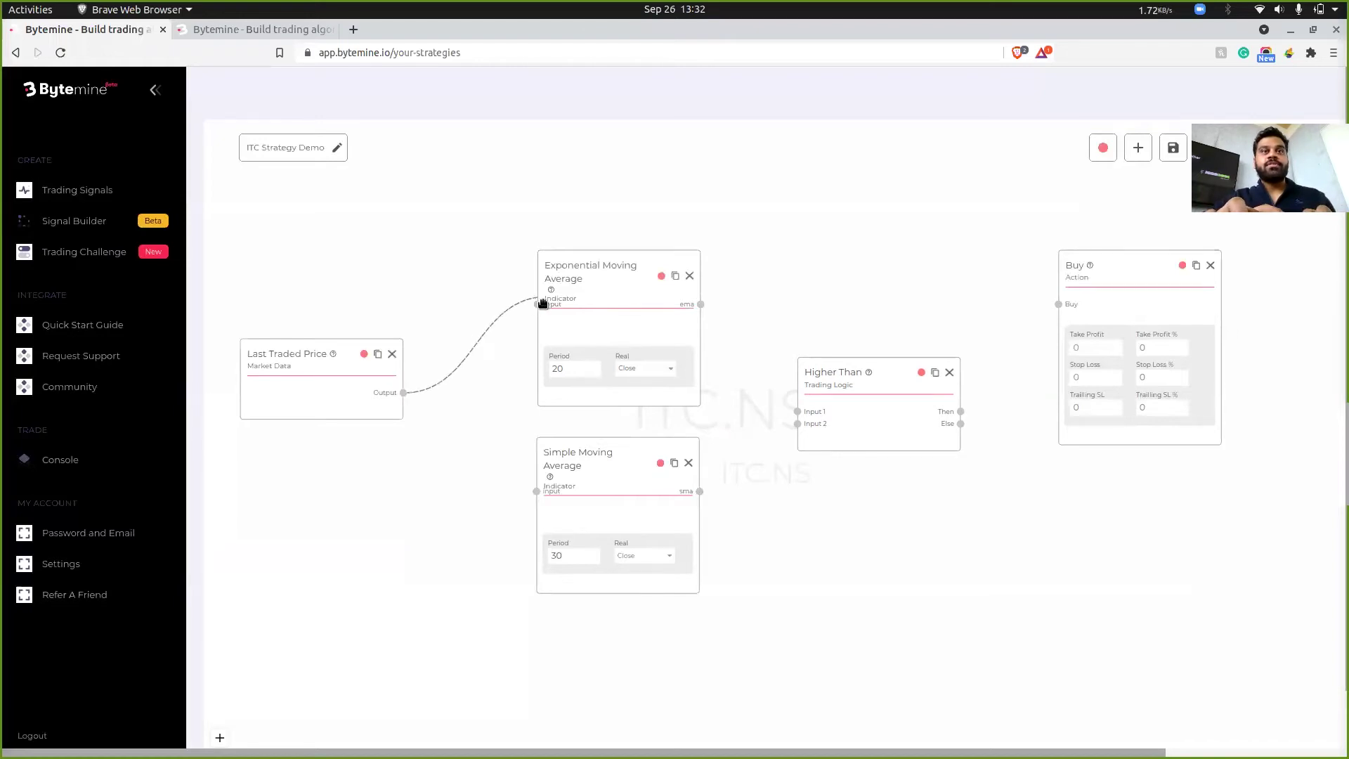
left_click_drag(403, 392, 538, 494)
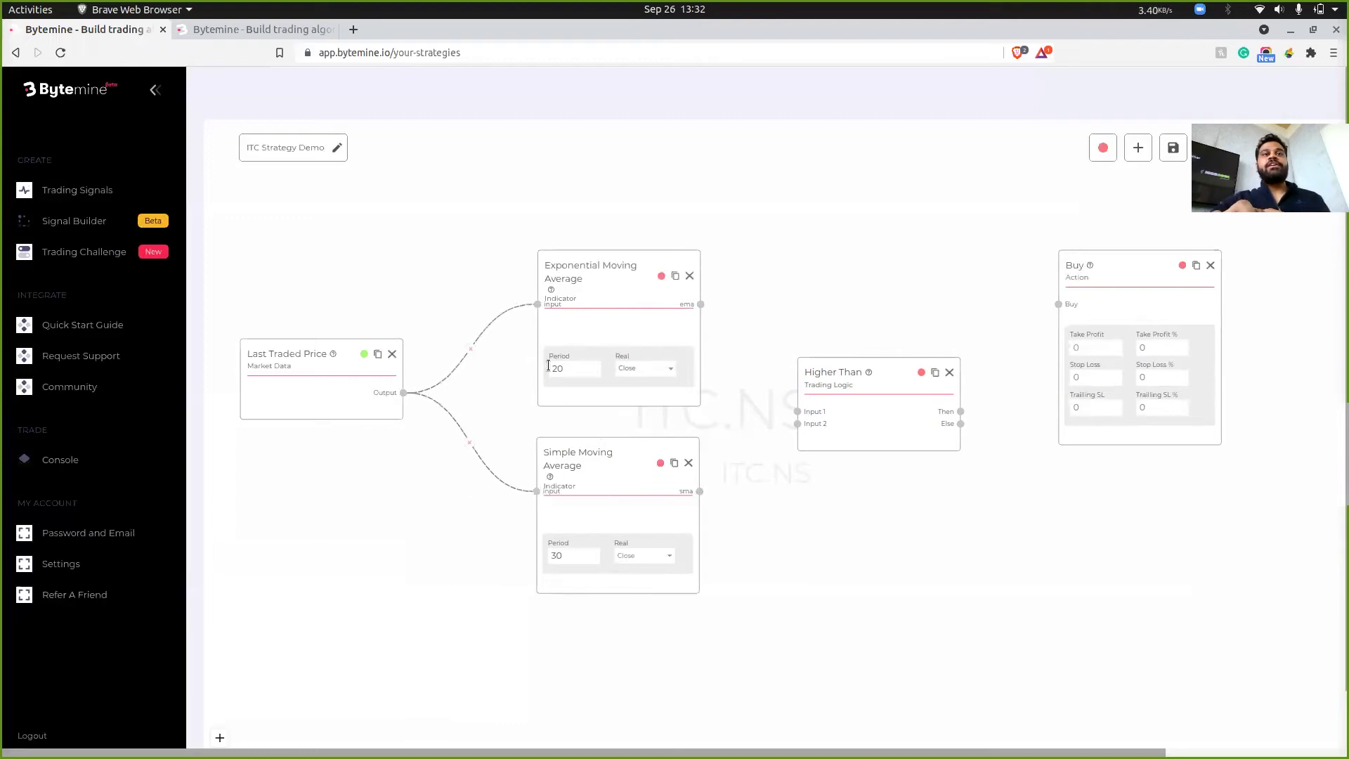
scroll(488, 385, "up", 5)
scroll(488, 385, "down", 3)
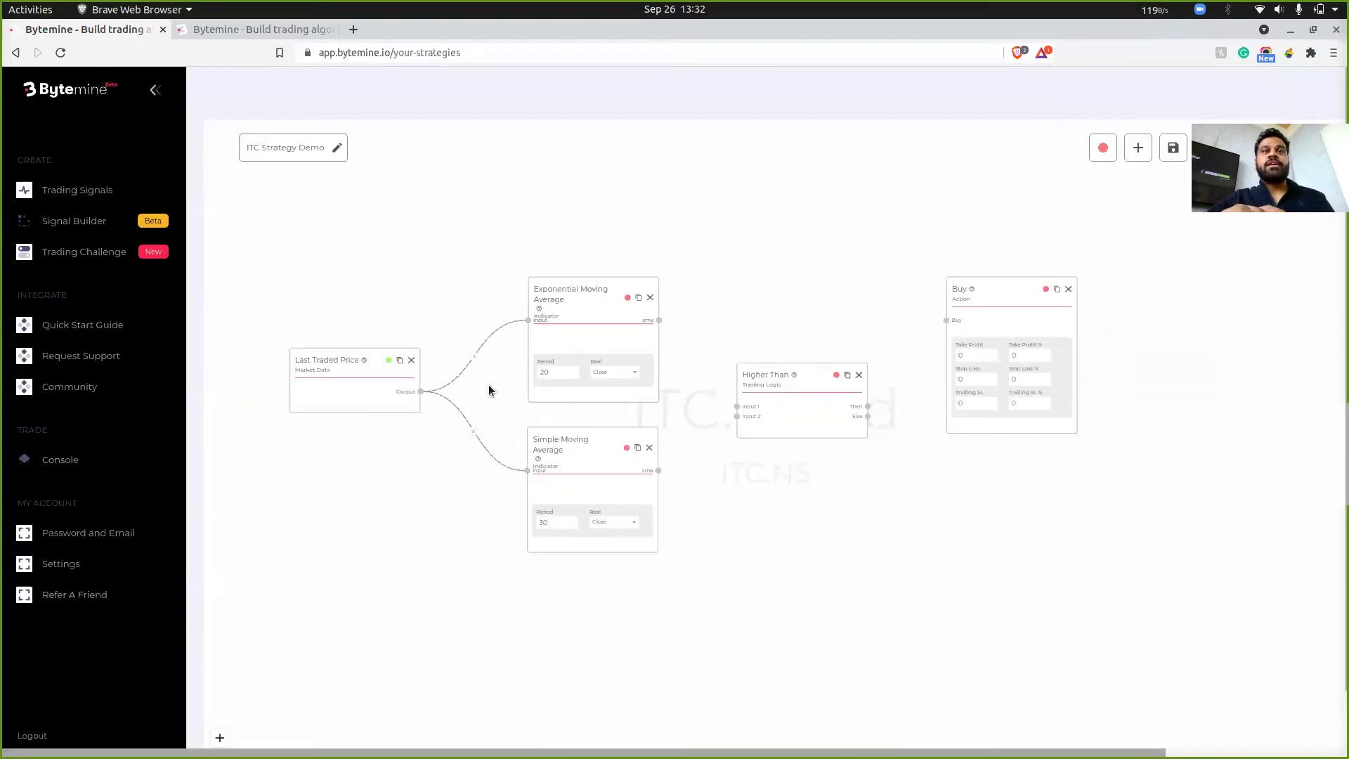
scroll(488, 385, "up", 2)
scroll(488, 385, "down", 1)
scroll(488, 385, "up", 2)
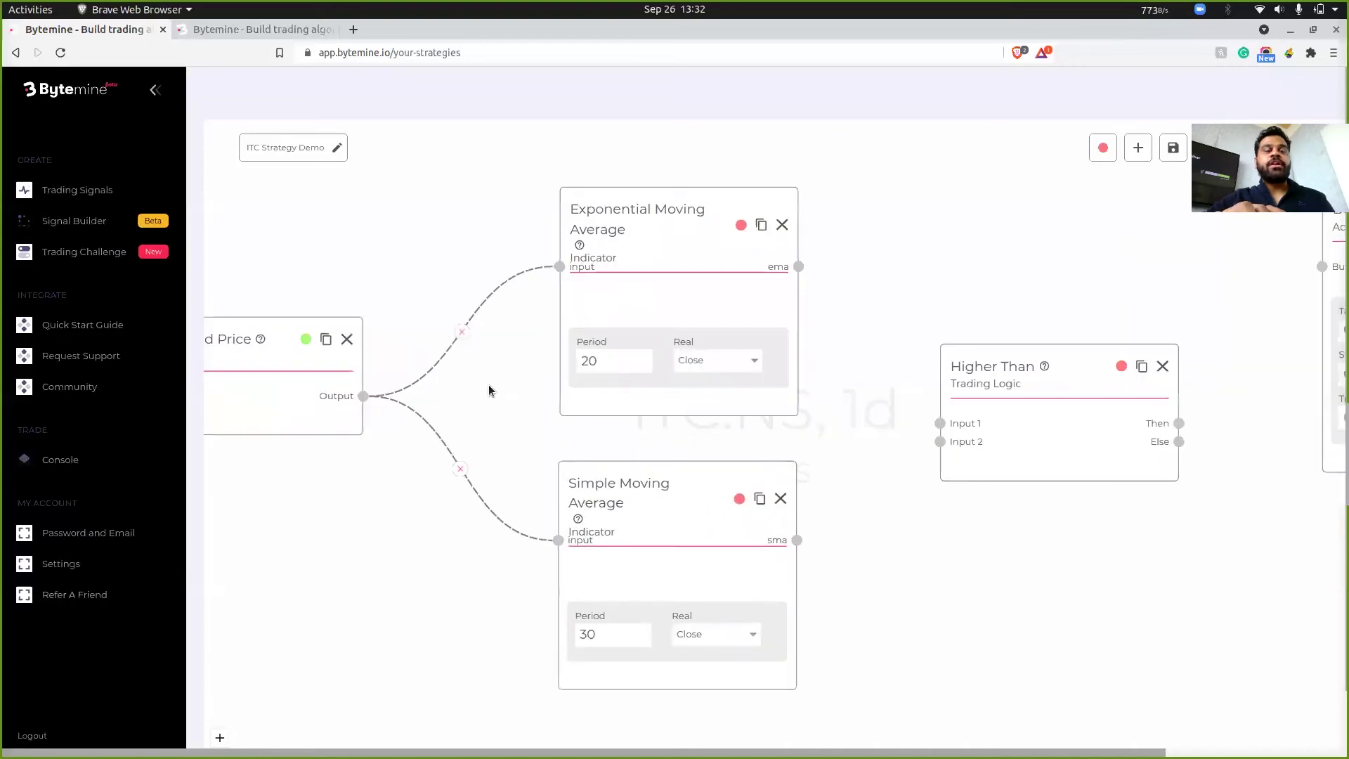
scroll(488, 386, "down", 1)
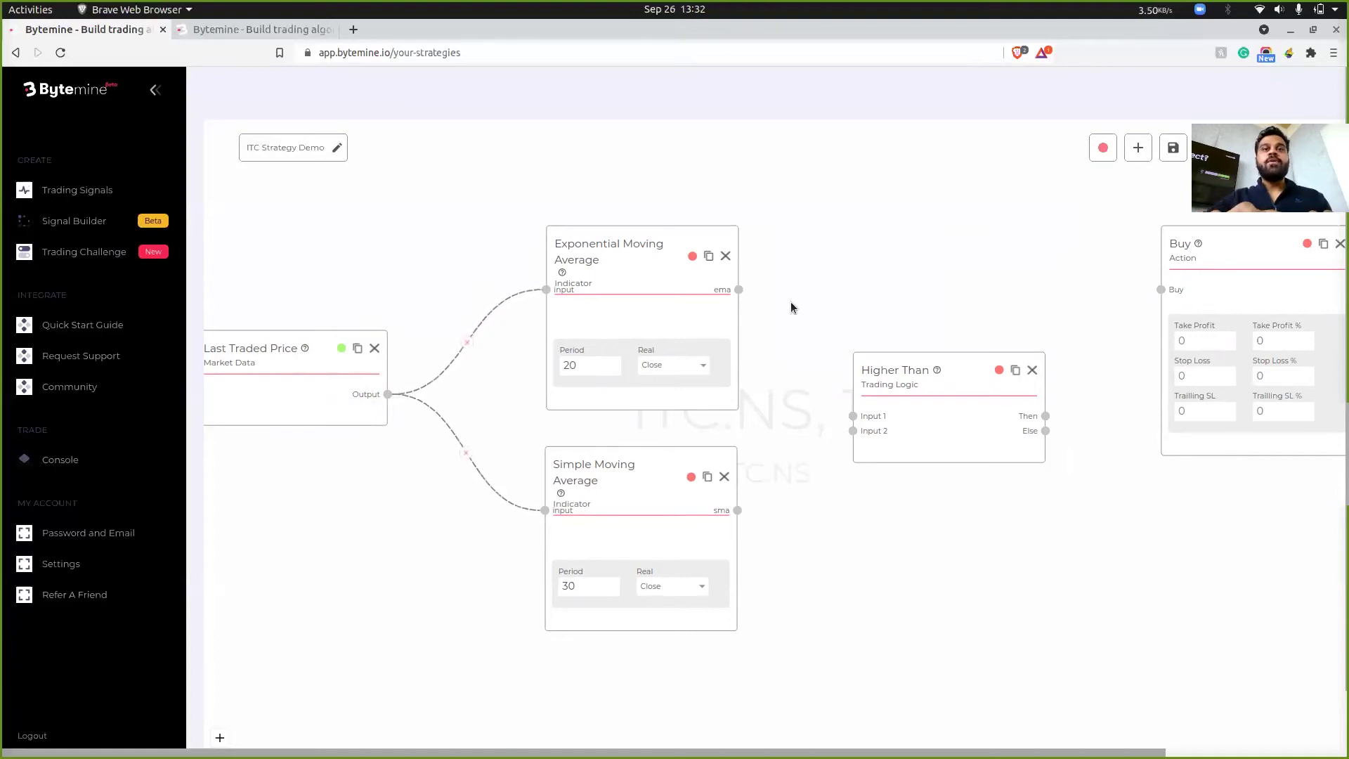
Wire EMA to Higher Than Input 1, SMA to Input 2, and Then to Buy.
left_click_drag(738, 289, 737, 511)
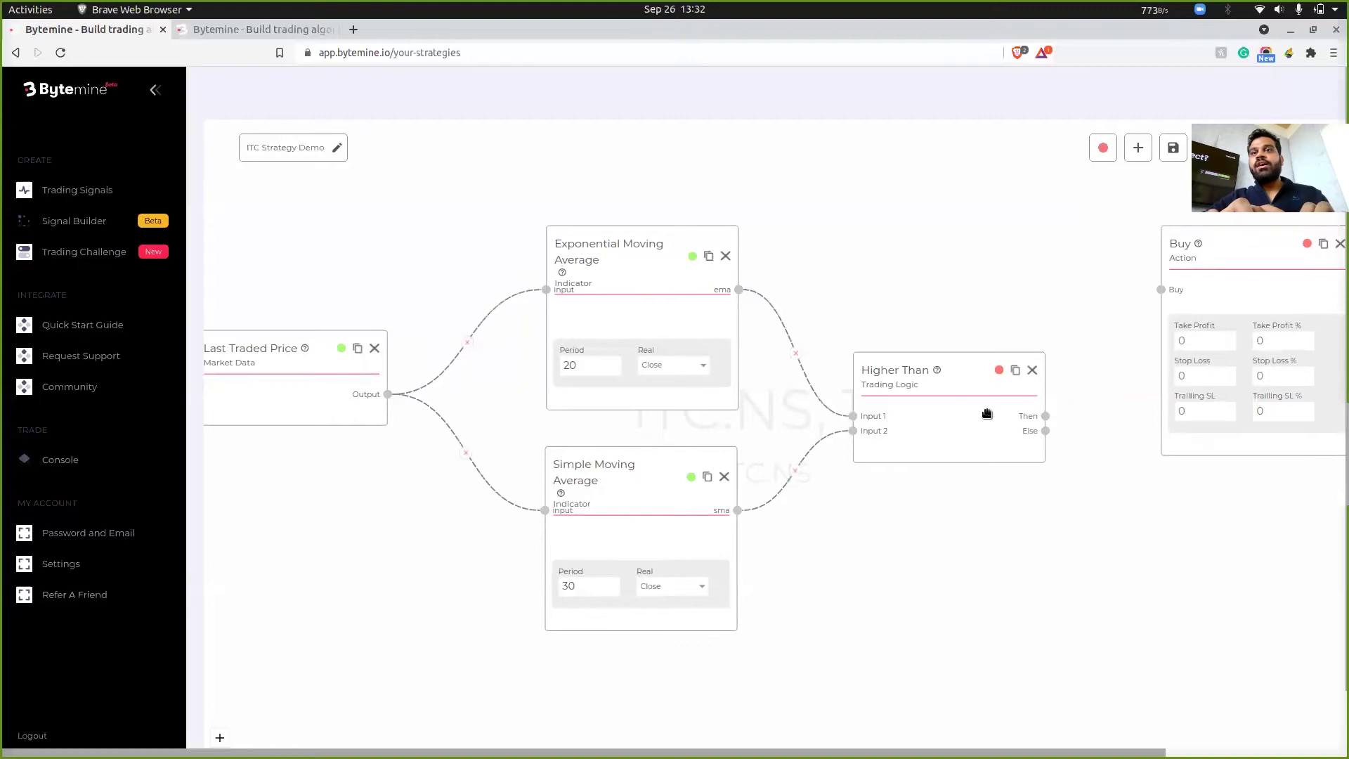
left_click_drag(1035, 482, 693, 486)
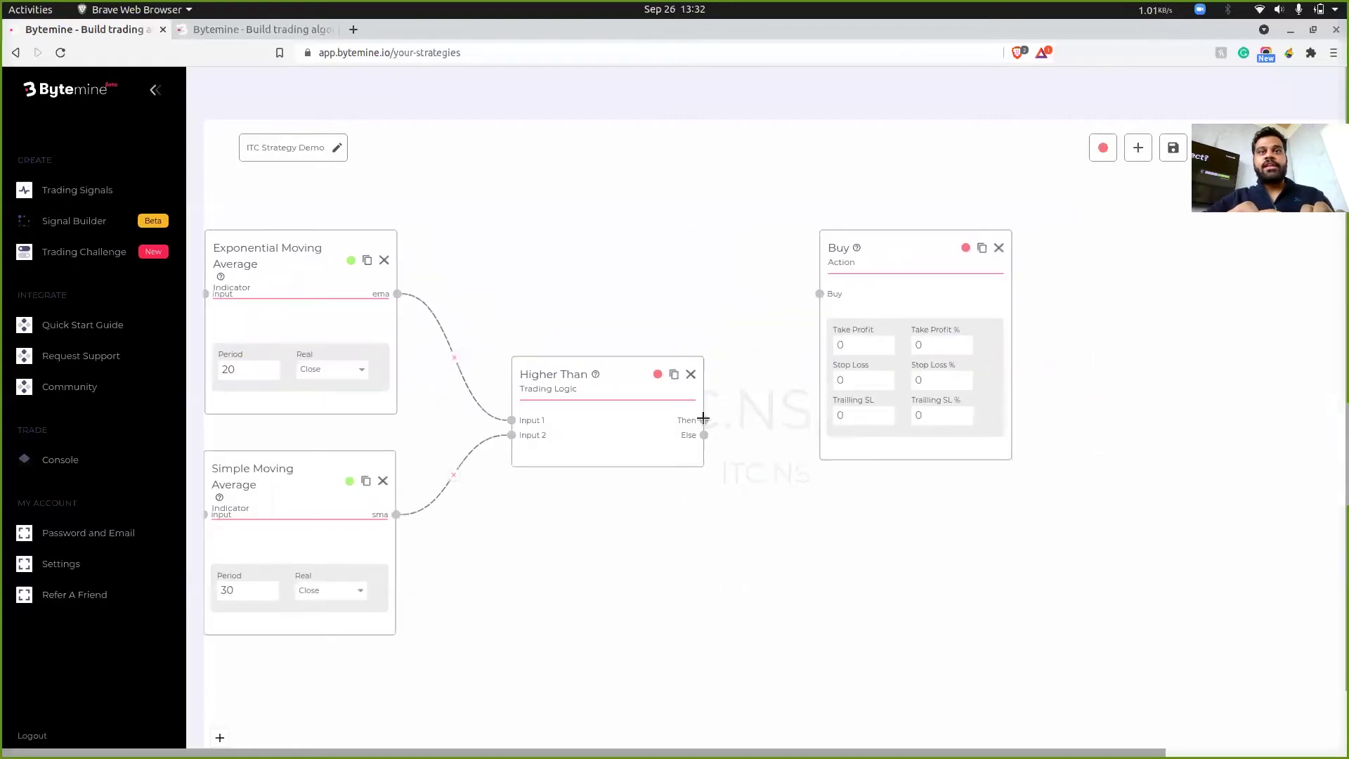
left_click_drag(703, 419, 820, 292)
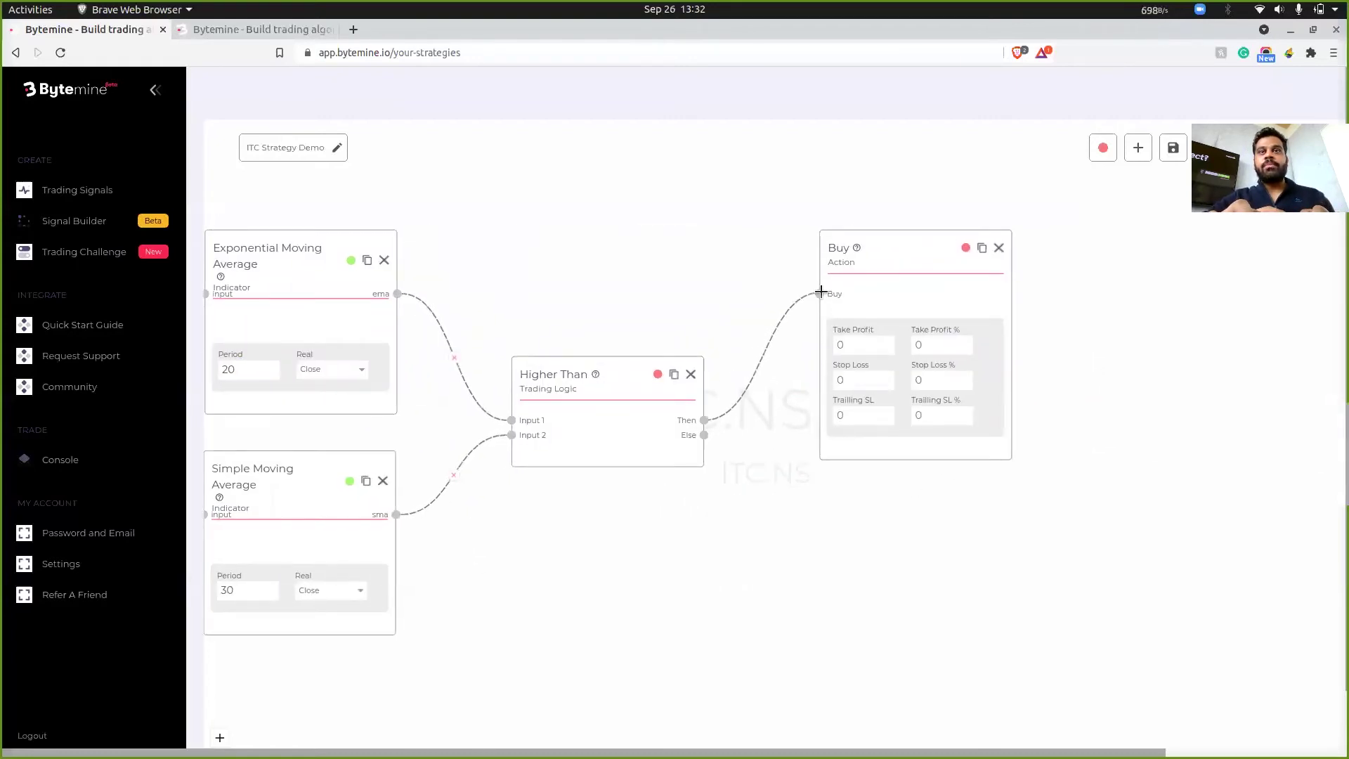
left_click_drag(757, 478, 865, 461)
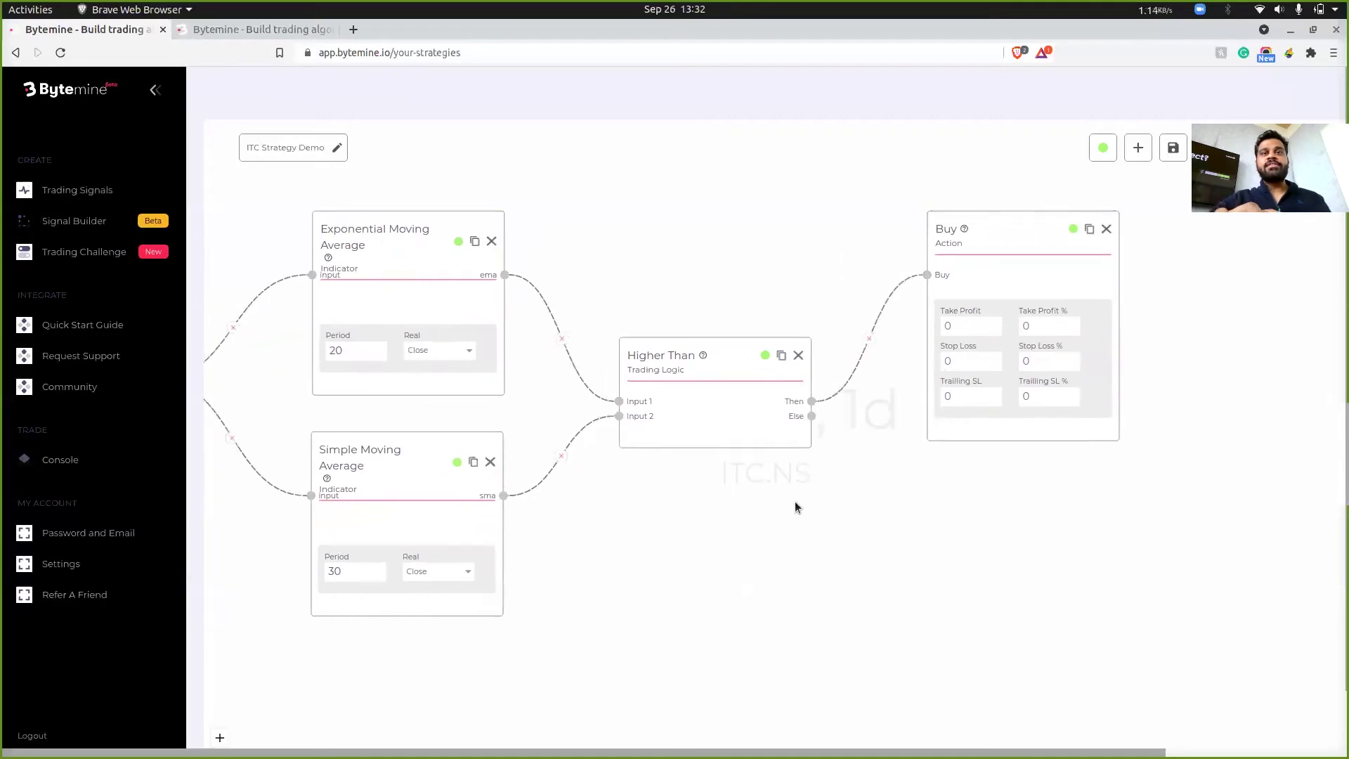
scroll(876, 525, "down", 2)
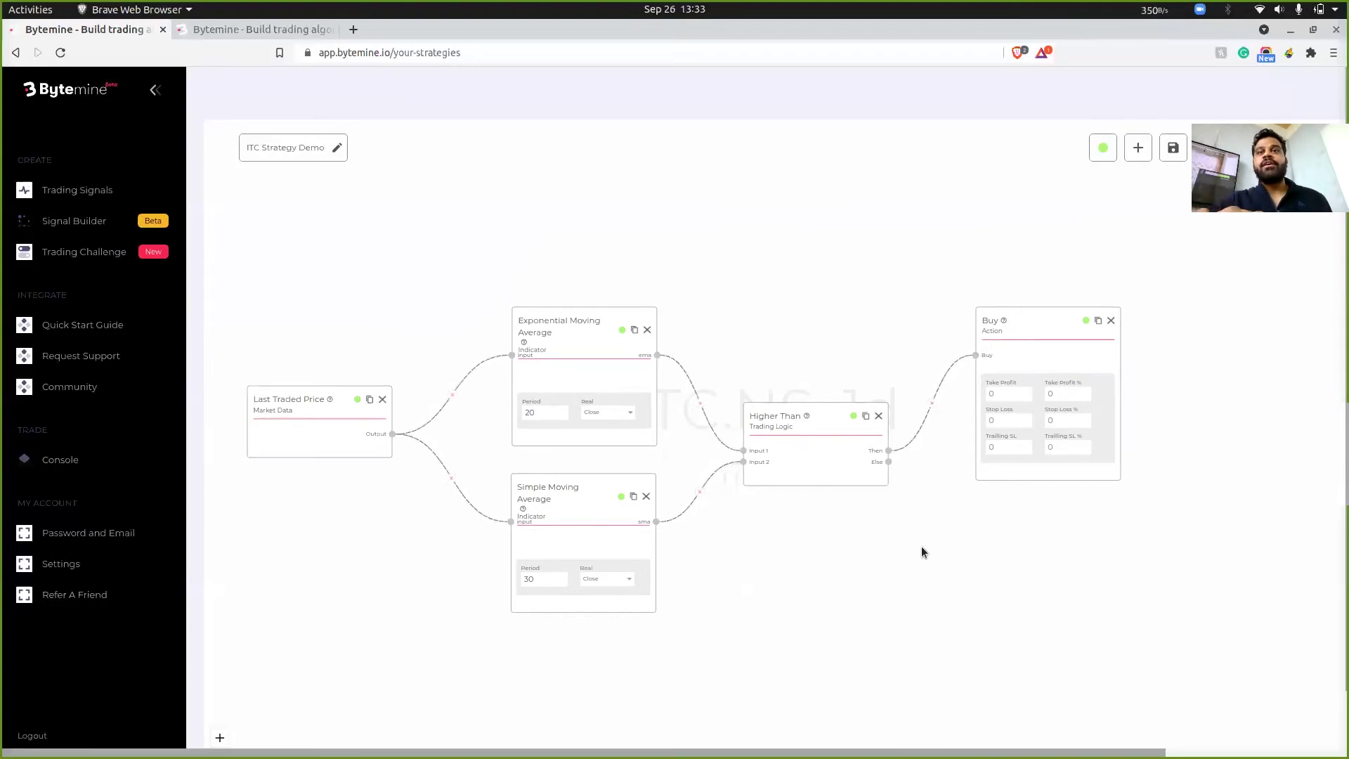
scroll(922, 546, "up", 3)
scroll(922, 546, "down", 2)
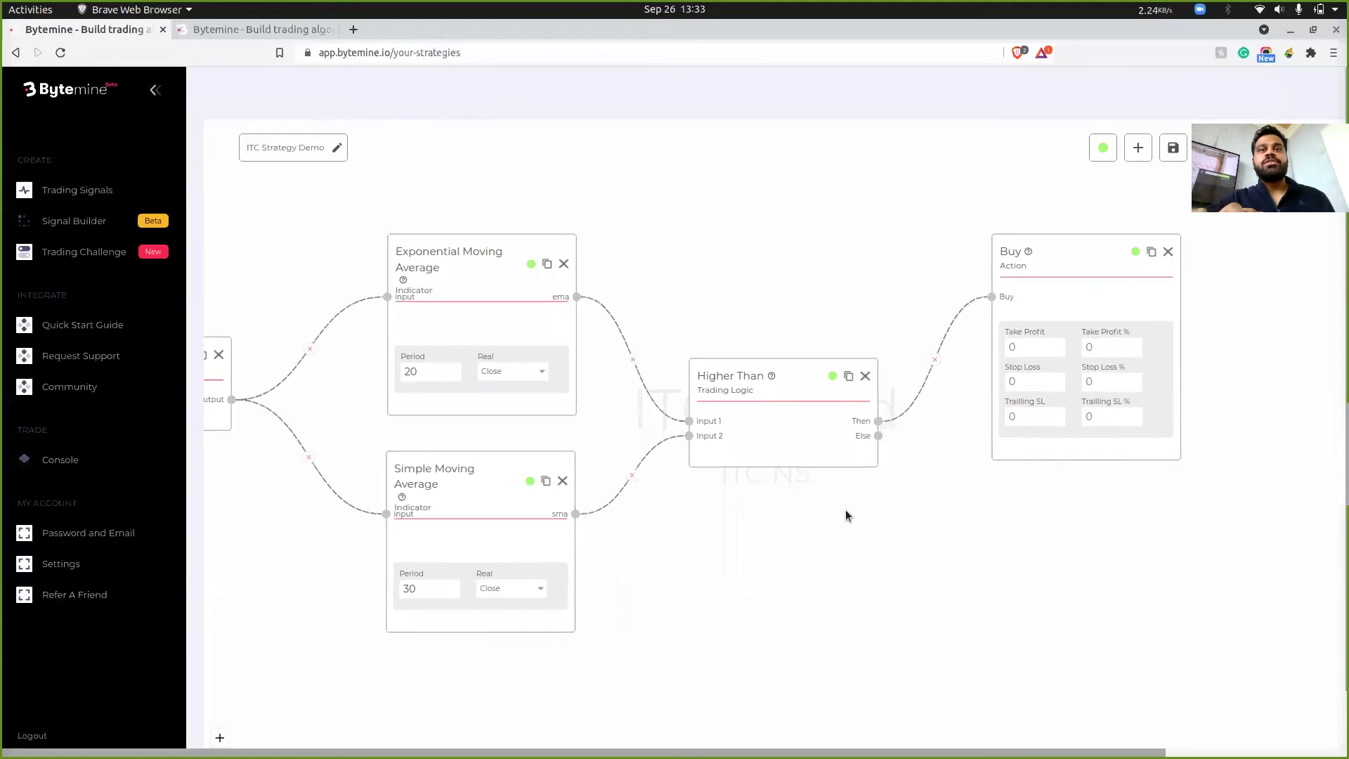
Set the Buy action's Take Profit % to 1 and Stop Loss % to 0.5.
left_click(1121, 350)
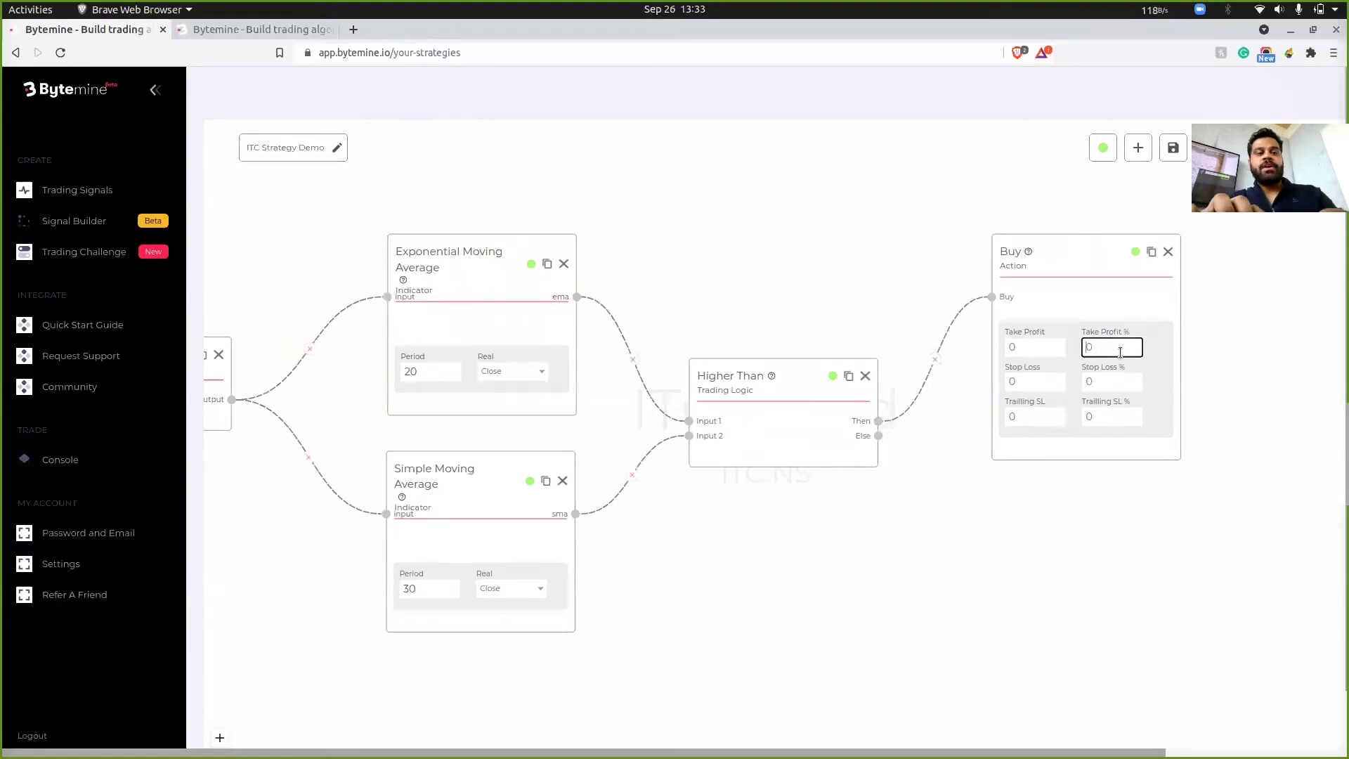
type("1")
left_click(1101, 381)
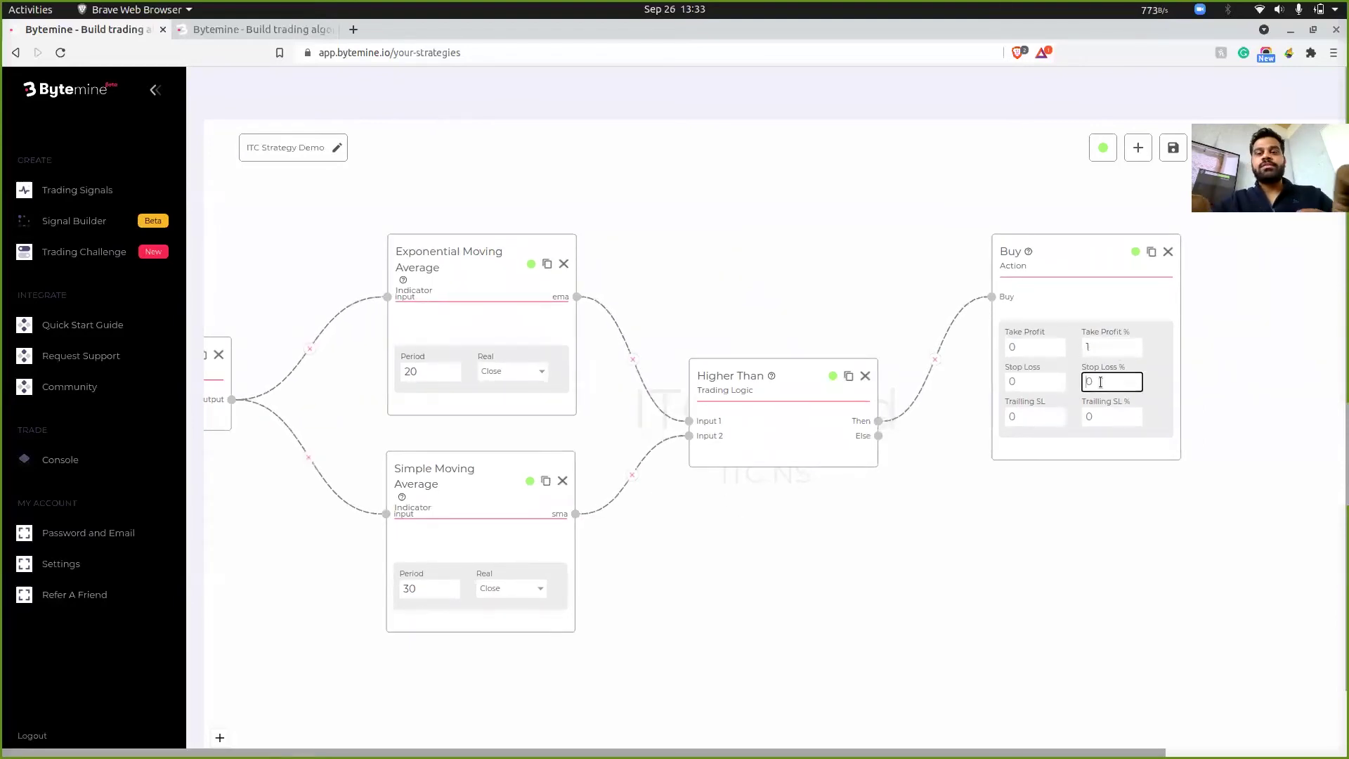
type("0.5")
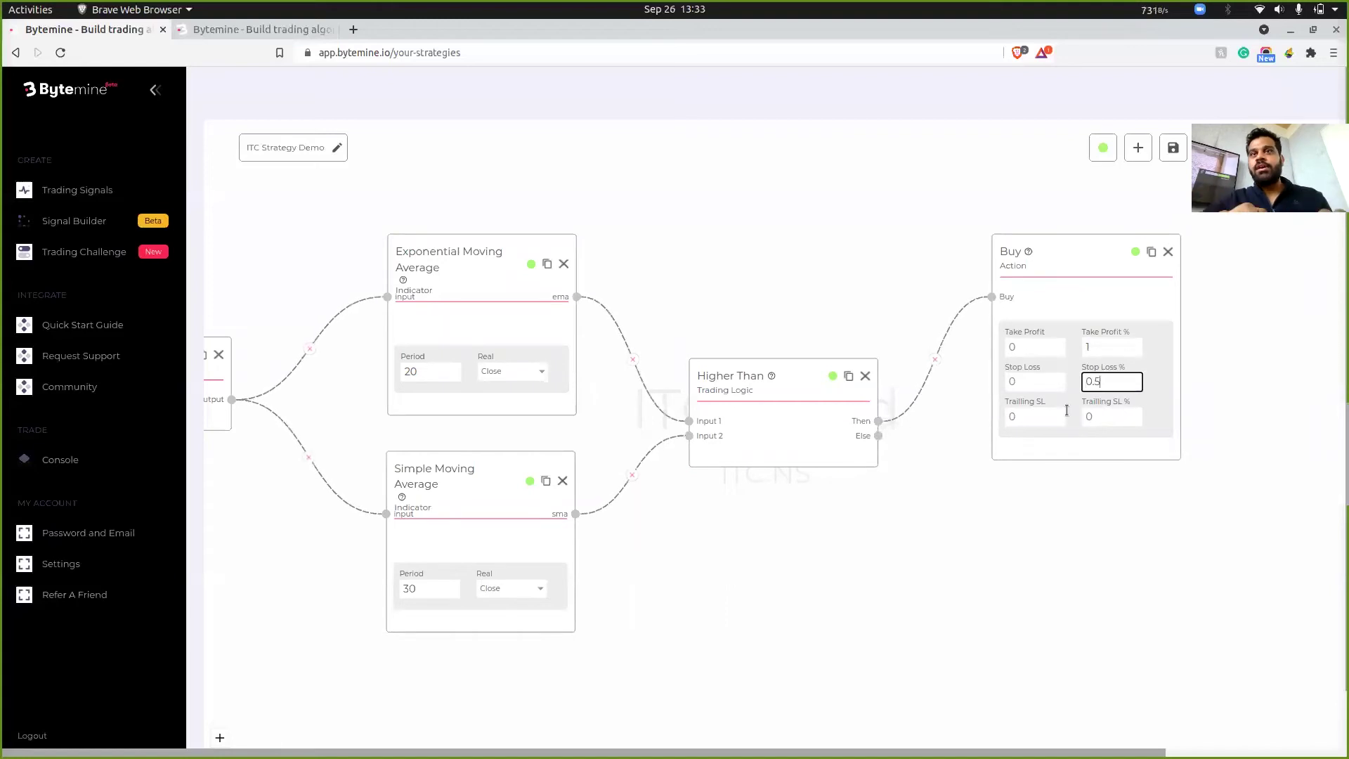
left_click(937, 522)
scroll(750, 548, "down", 2)
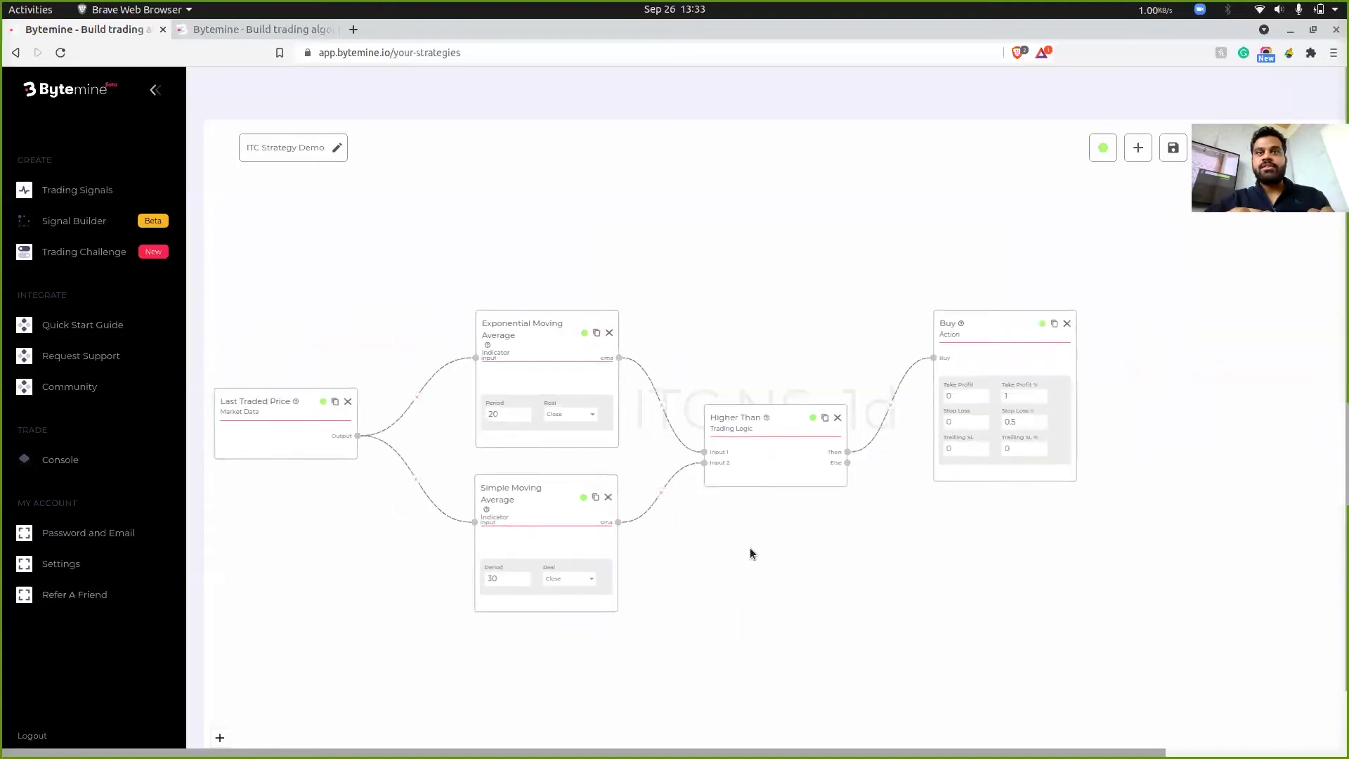
scroll(846, 542, "up", 2)
scroll(846, 545, "up", 2)
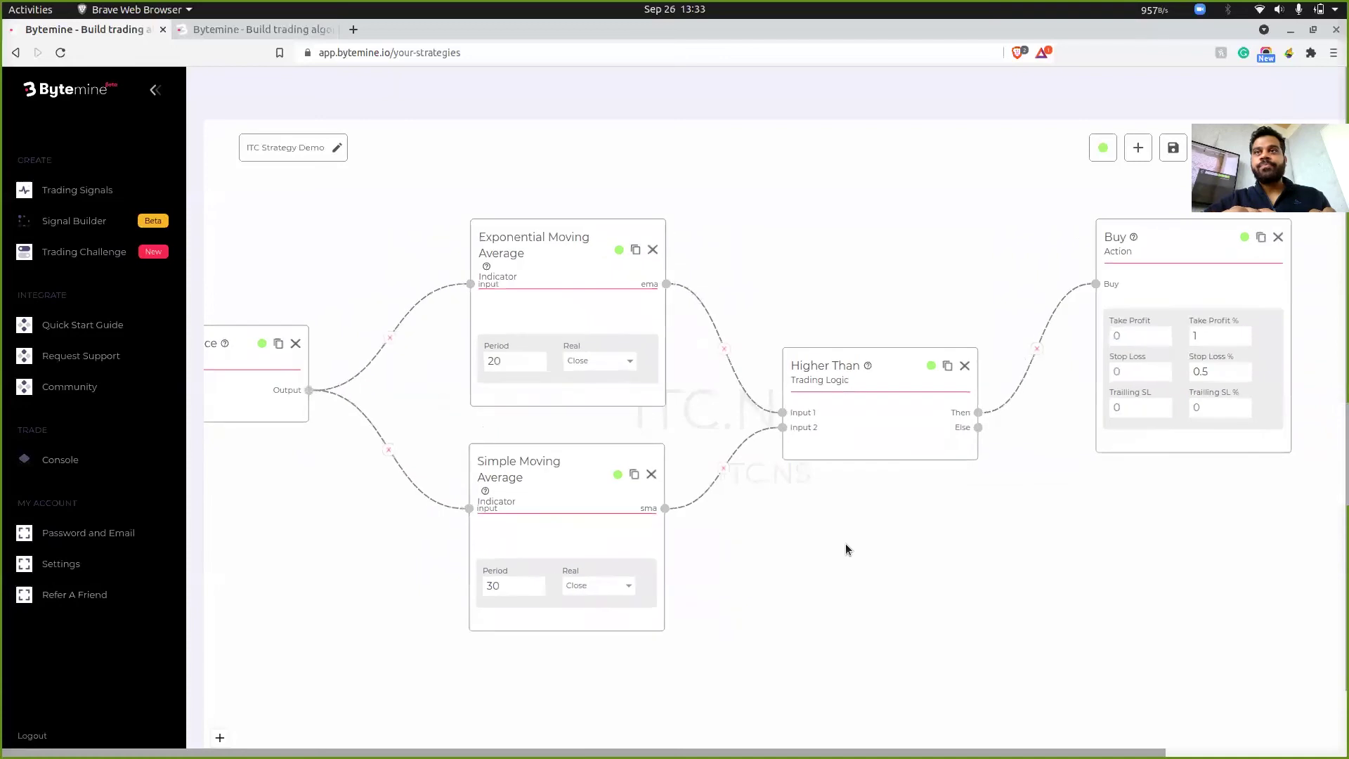
scroll(845, 544, "down", 1)
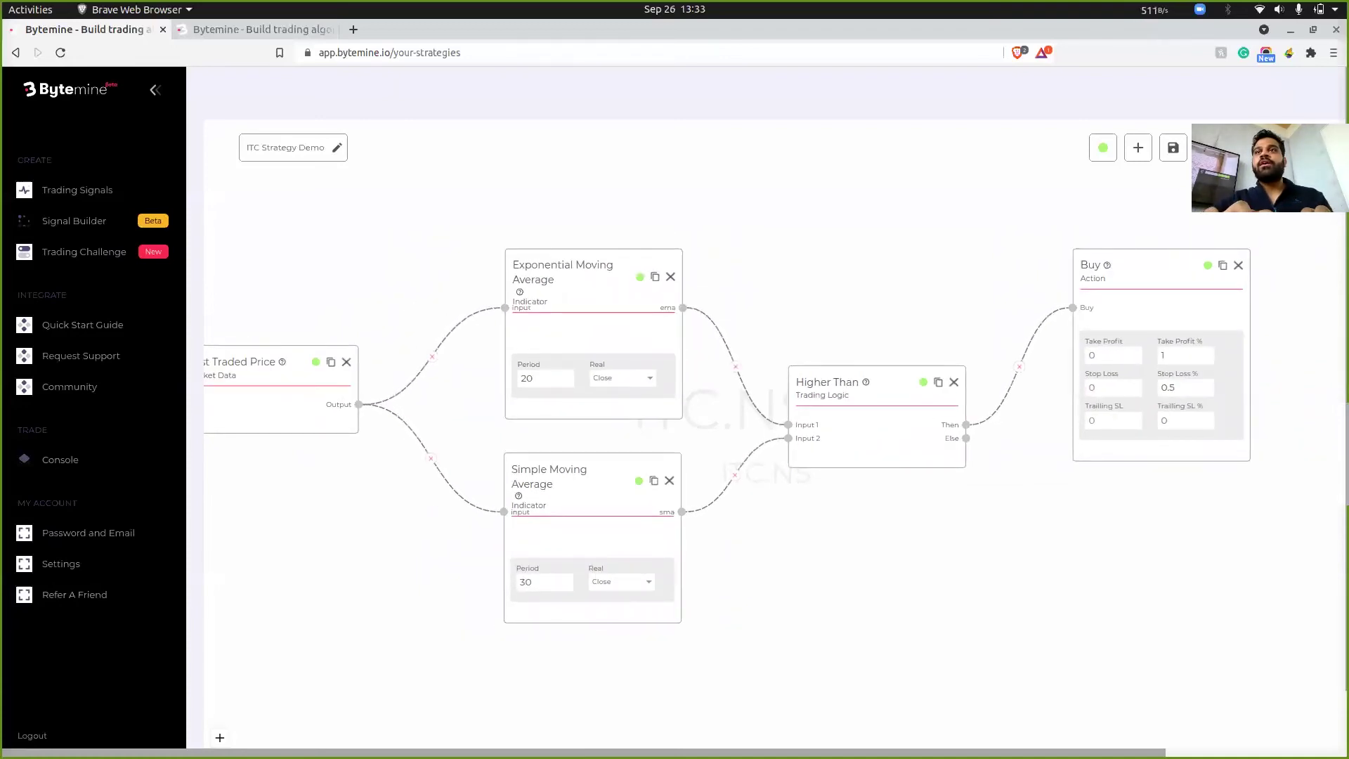
Run a backtest of ITC Strategy Demo from the top-right toolbar.
left_click(1139, 148)
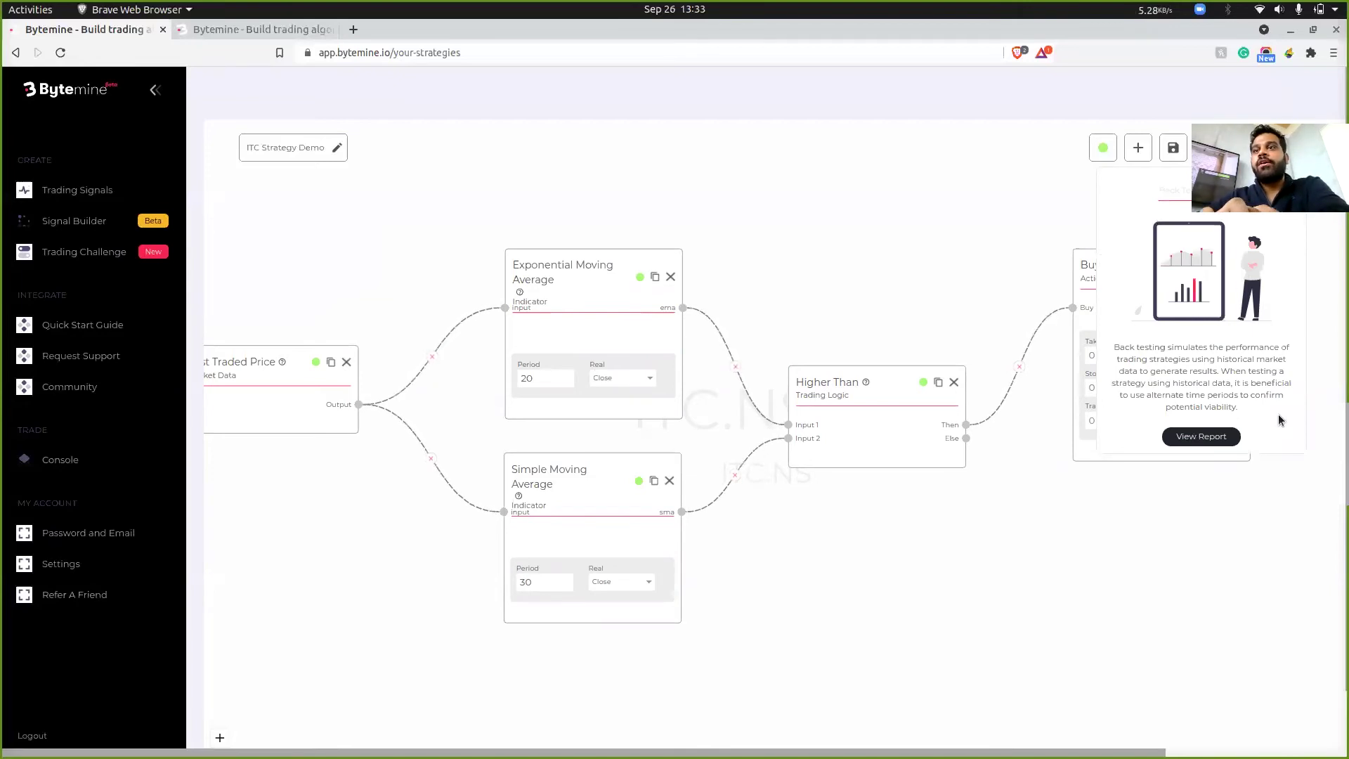
left_click(1221, 438)
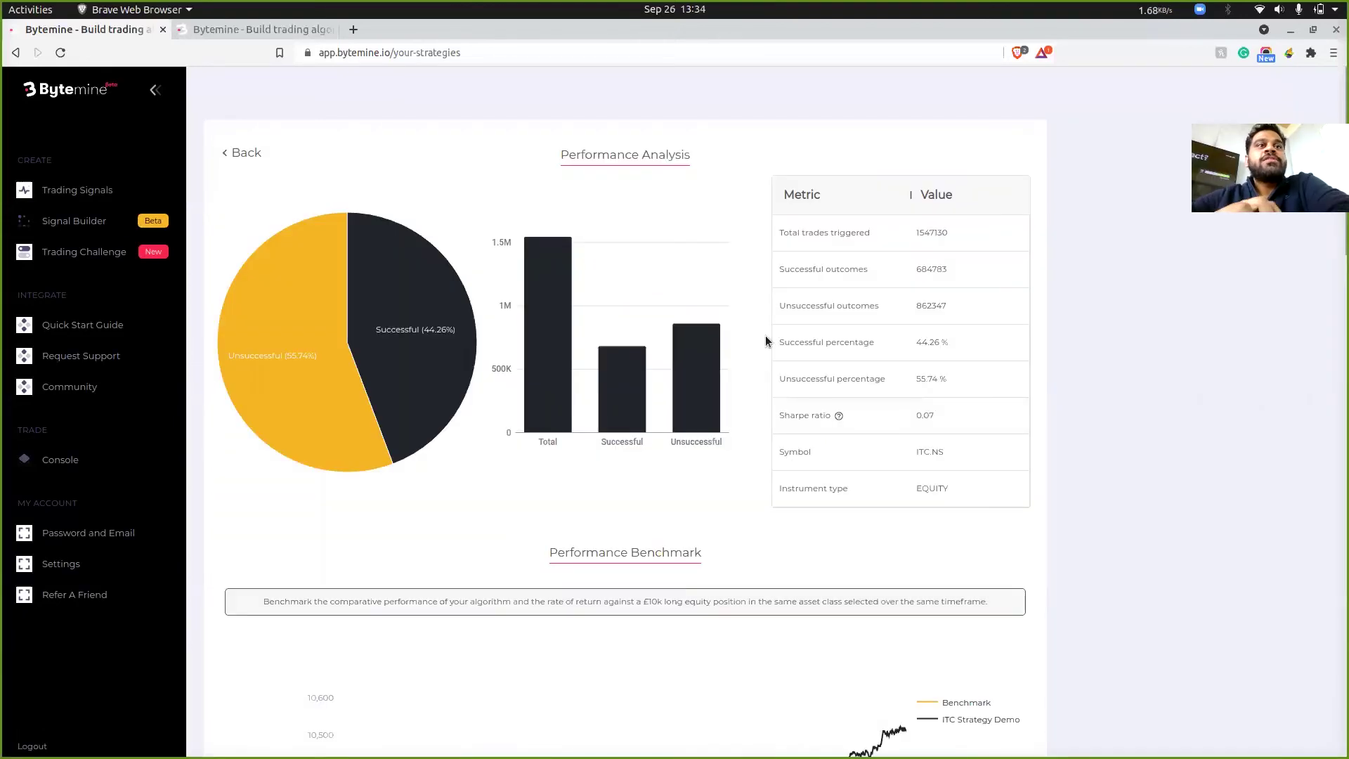
mouse_move(714, 418)
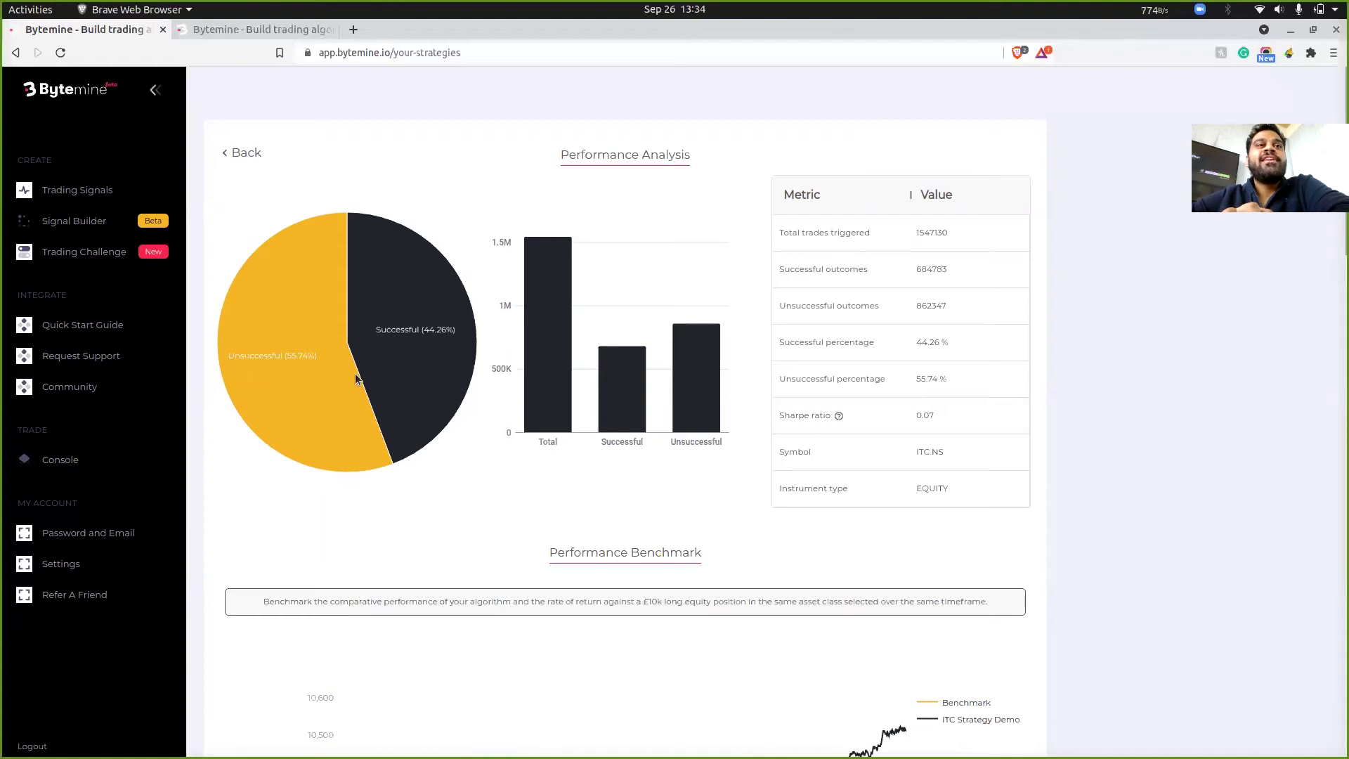
mouse_move(295, 374)
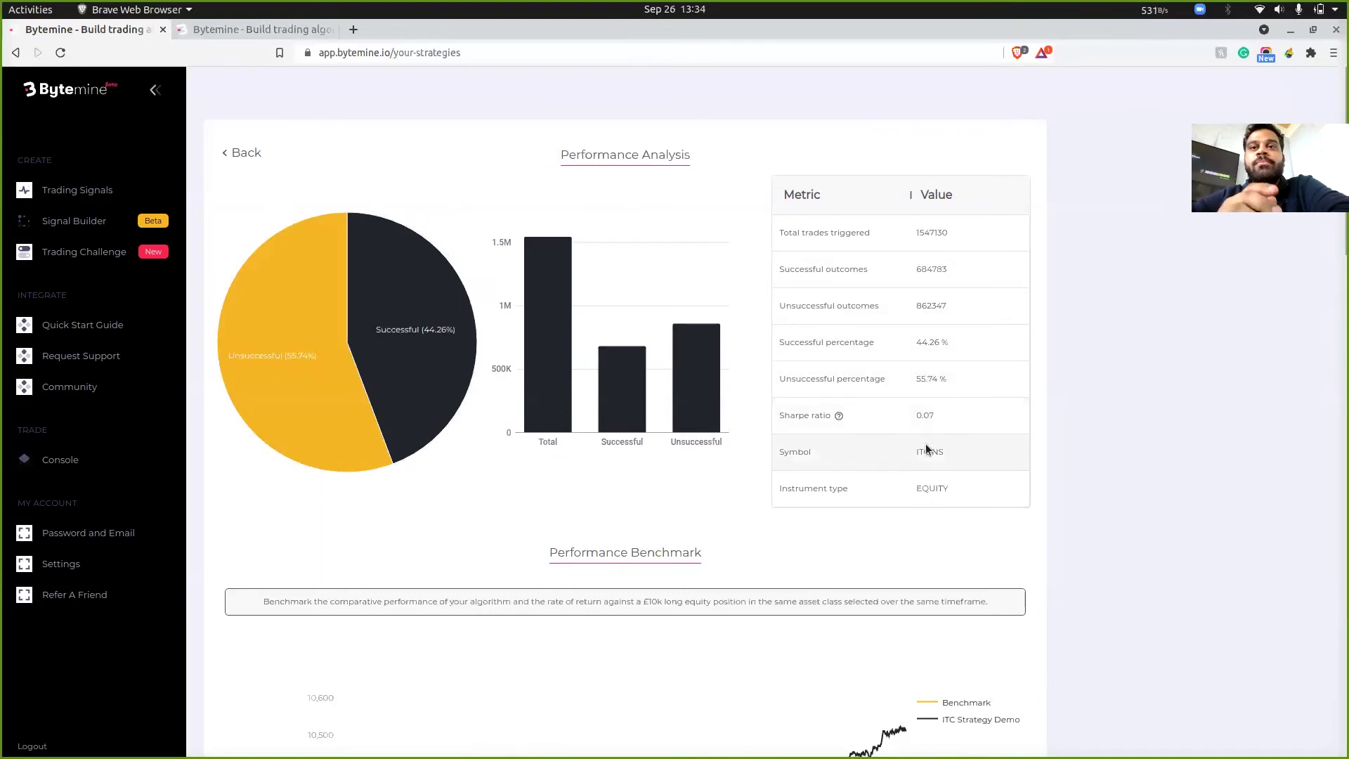
Scroll to the Performance Benchmark chart and compare ITC Strategy Demo (~10,510) with the £10k benchmark (~10,160).
scroll(828, 524, "down", 2)
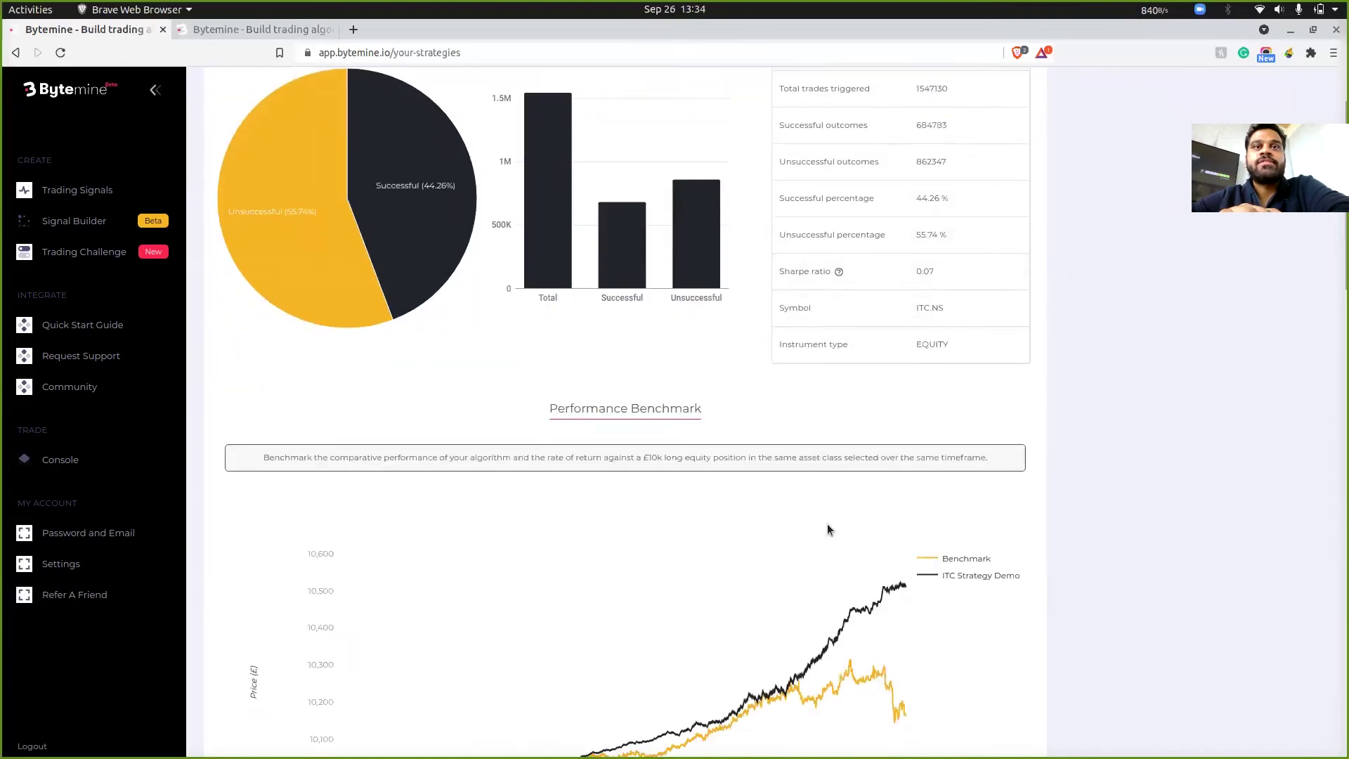
scroll(828, 524, "down", 1)
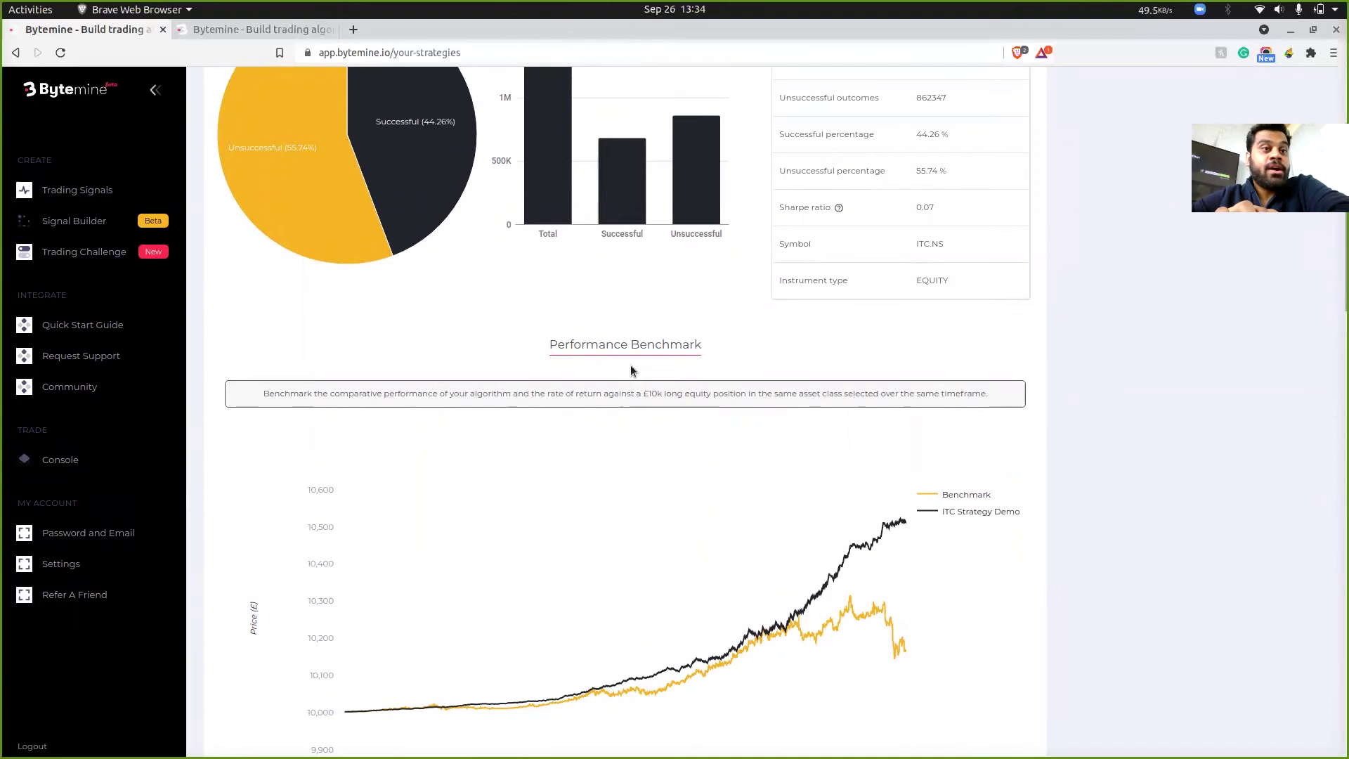
scroll(642, 490, "down", 3)
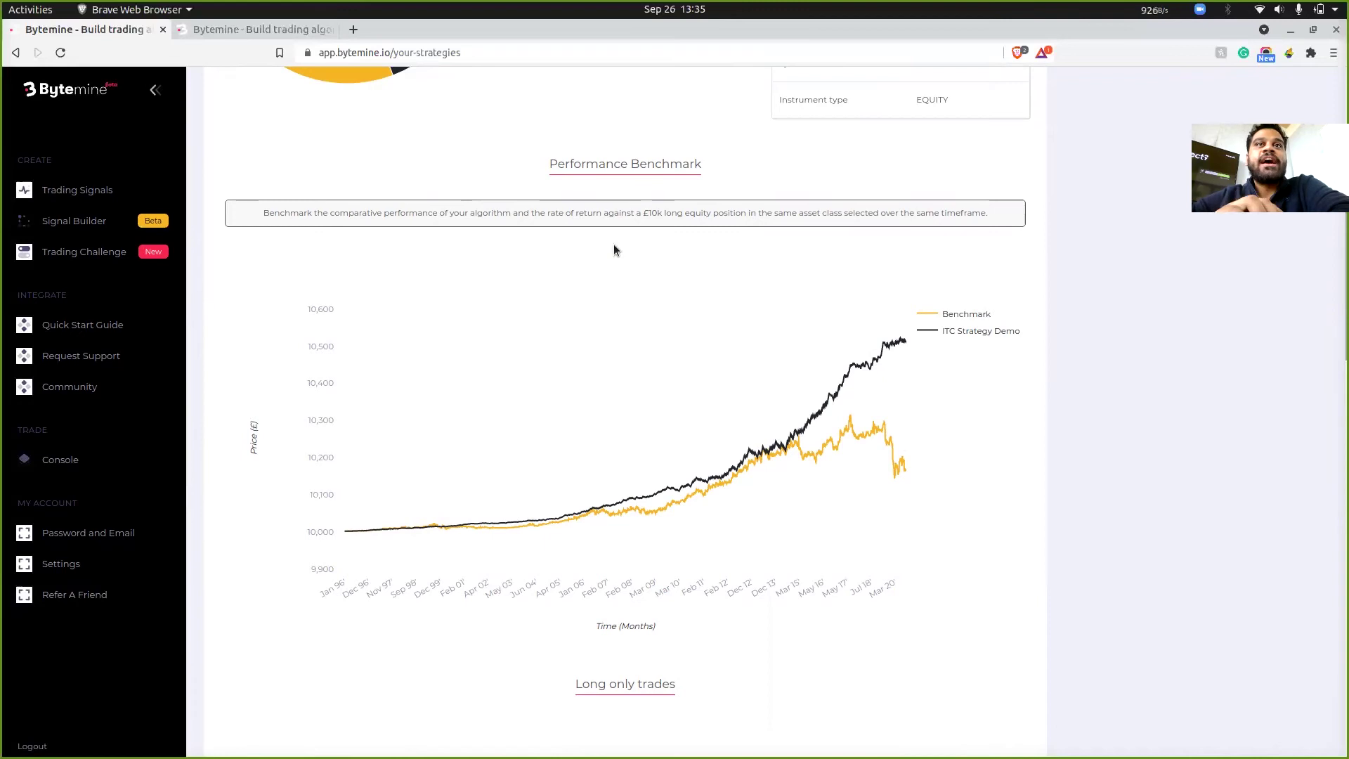
mouse_move(348, 537)
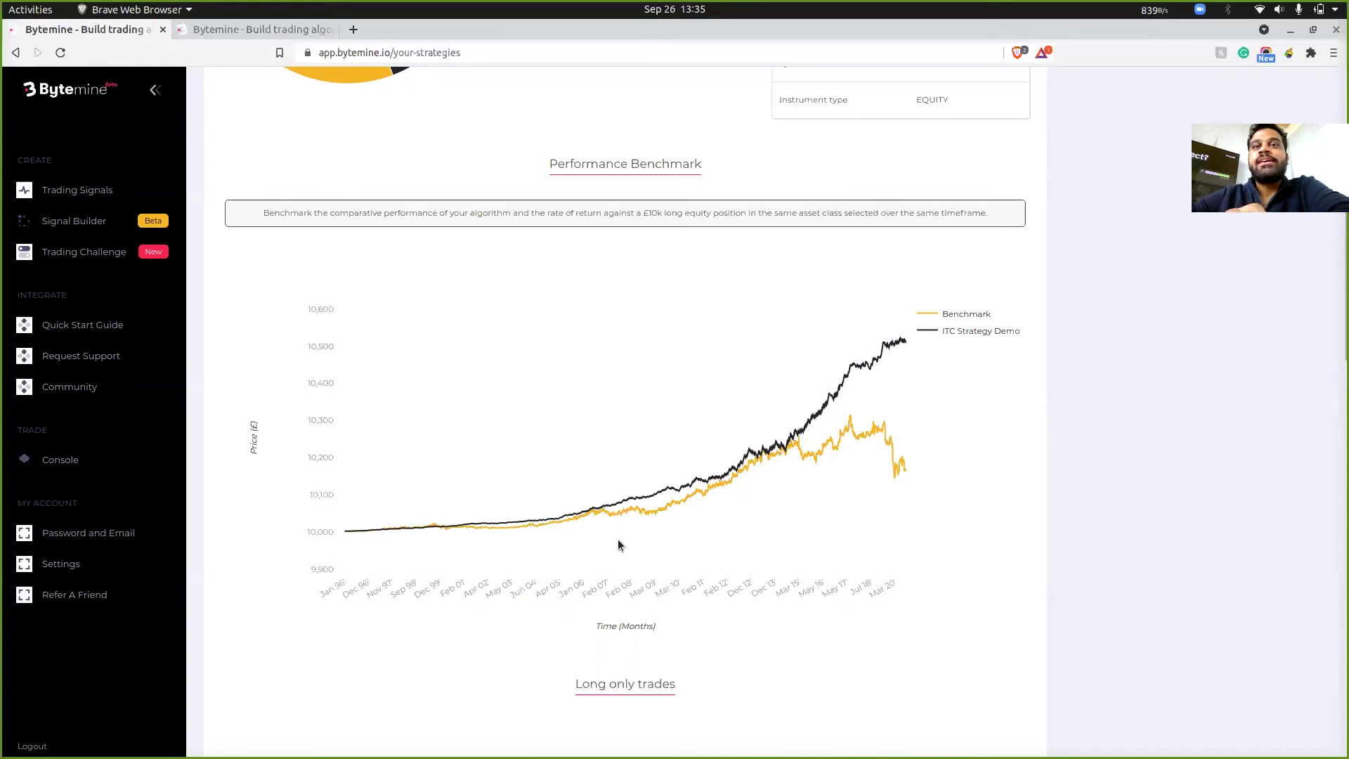
mouse_move(908, 471)
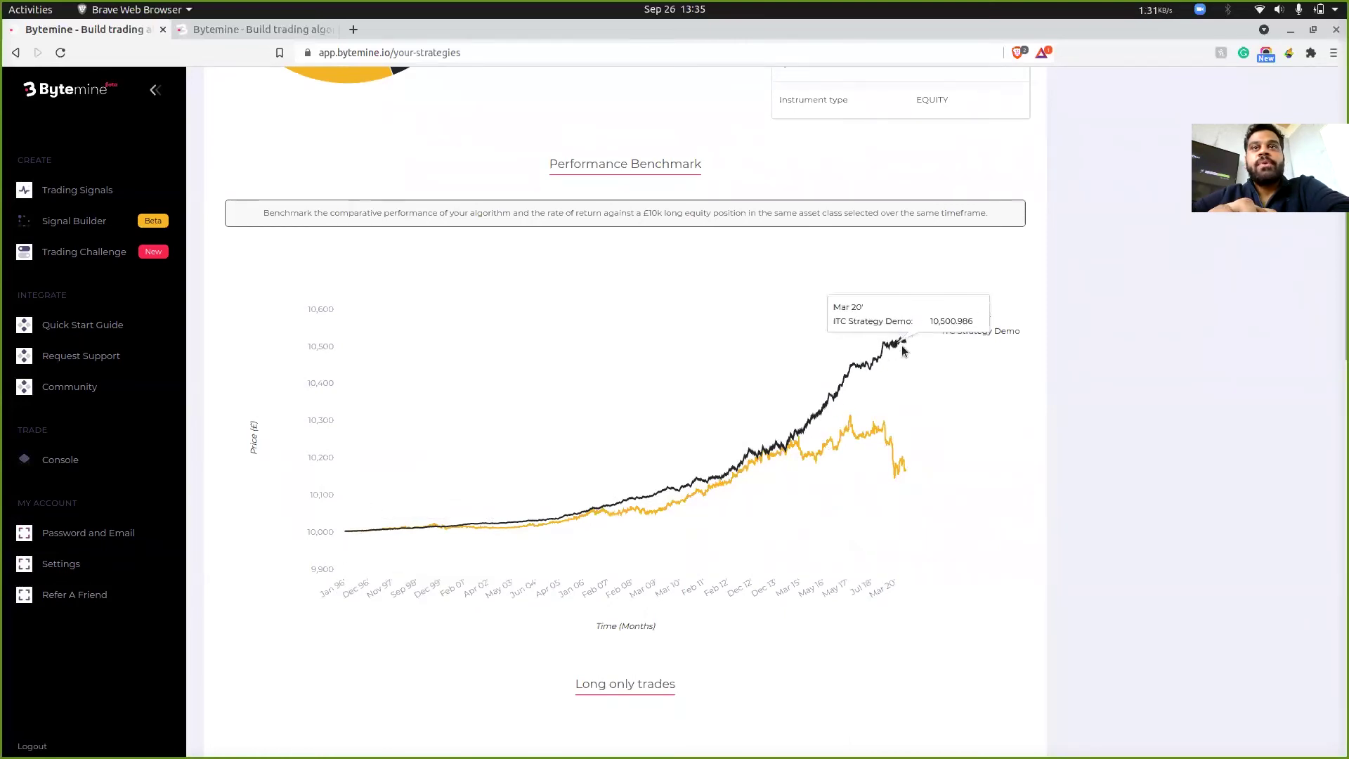
mouse_move(906, 345)
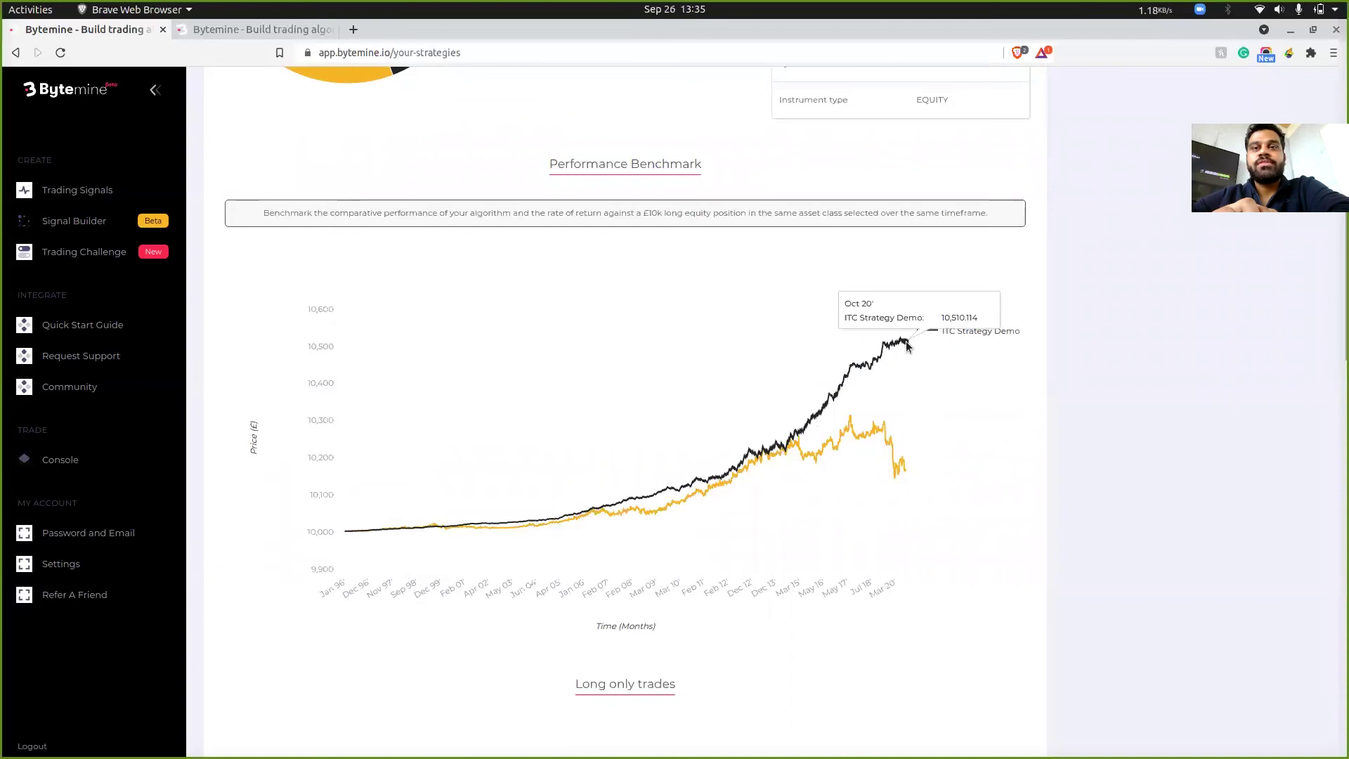
scroll(929, 448, "down", 18)
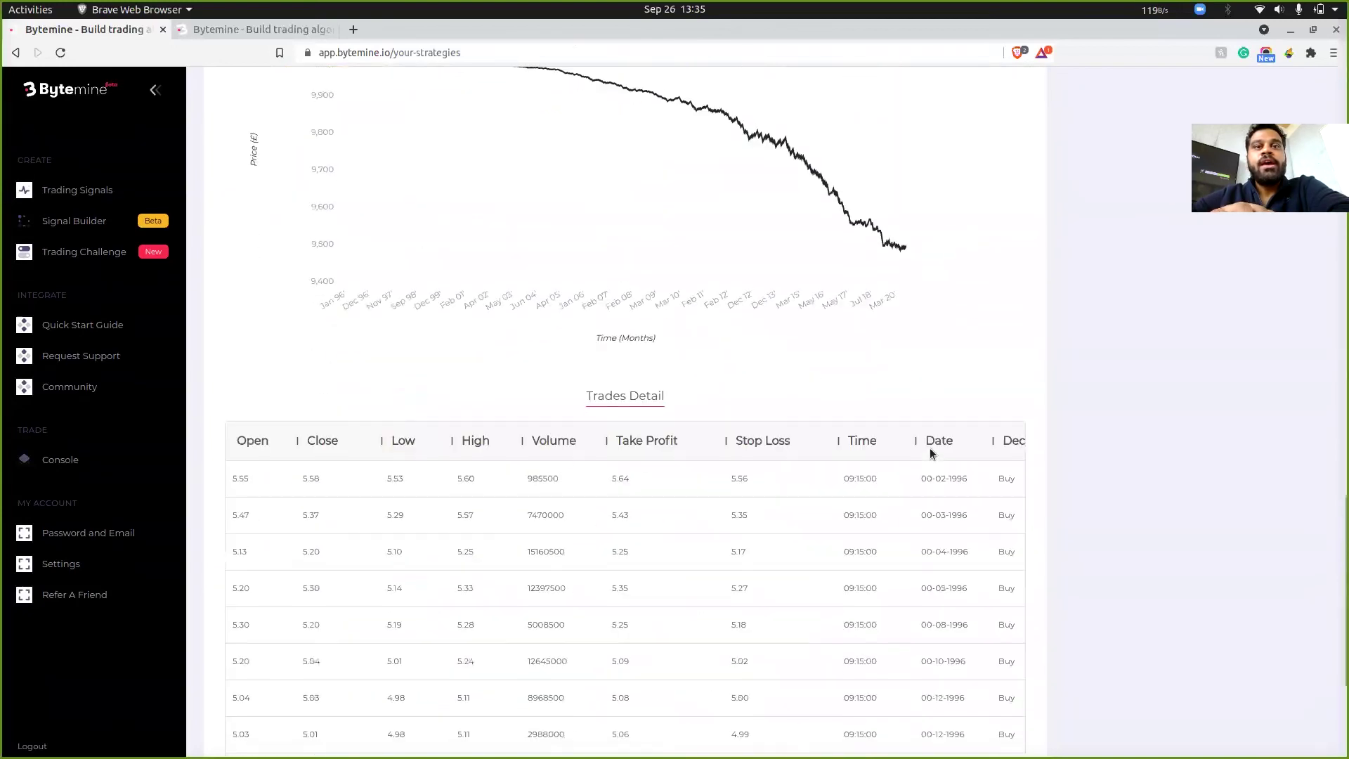
scroll(929, 448, "down", 3)
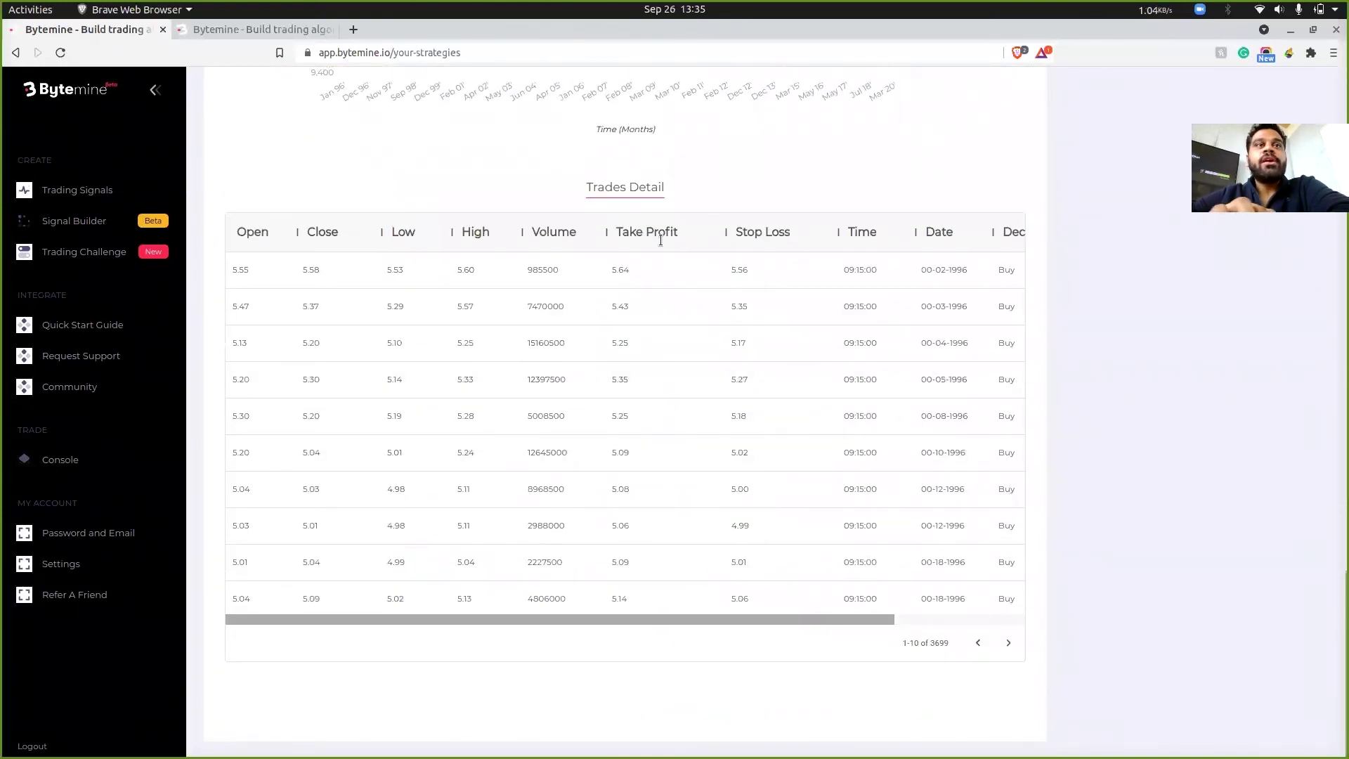
scroll(581, 404, "right", 5)
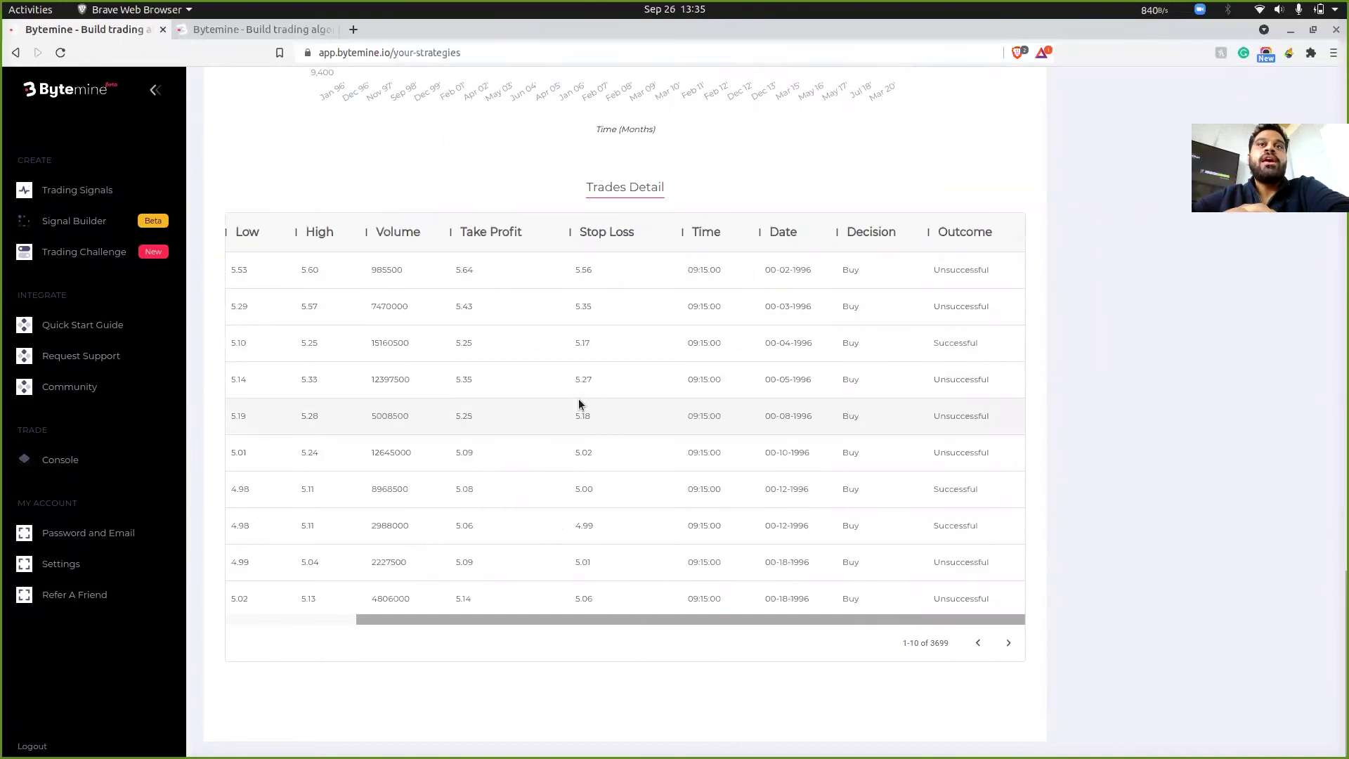
scroll(579, 404, "left", 5)
scroll(686, 338, "right", 5)
scroll(980, 271, "up", 2)
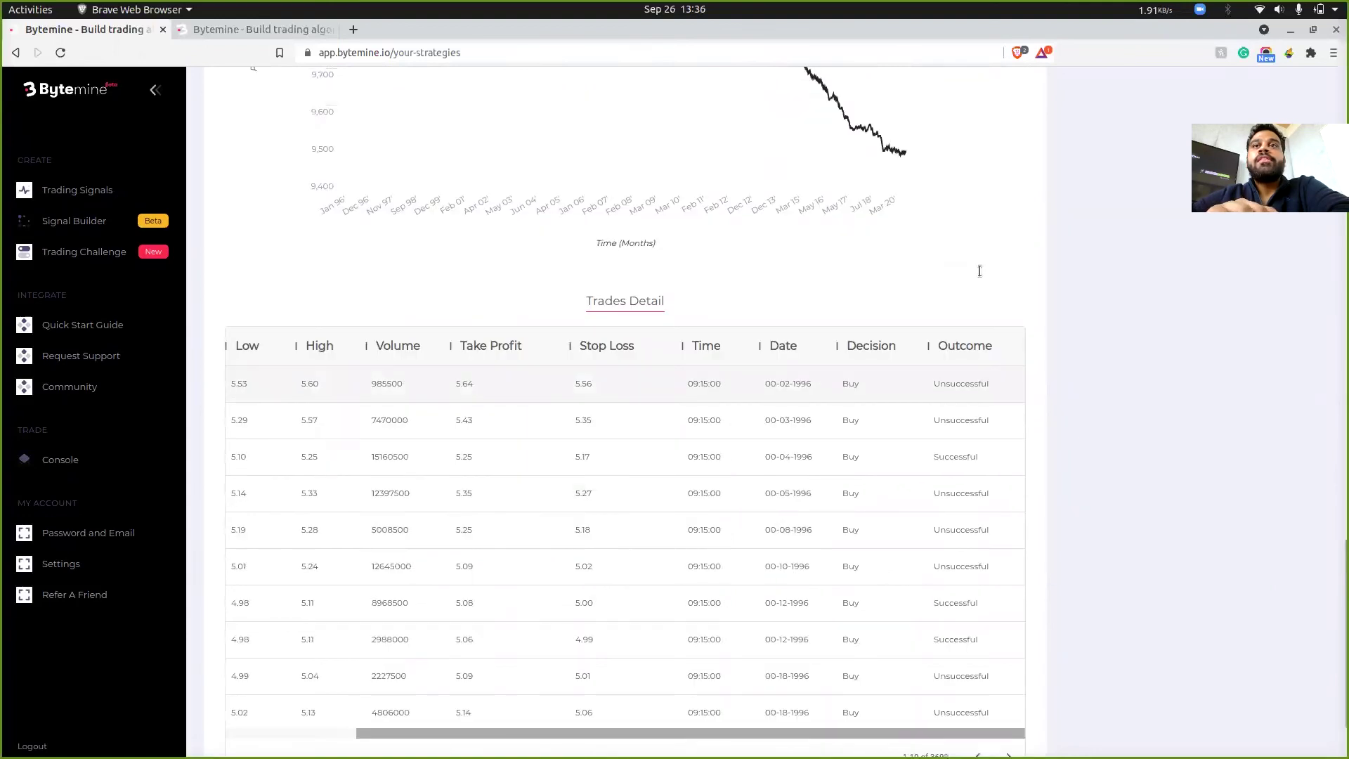
scroll(980, 271, "up", 20)
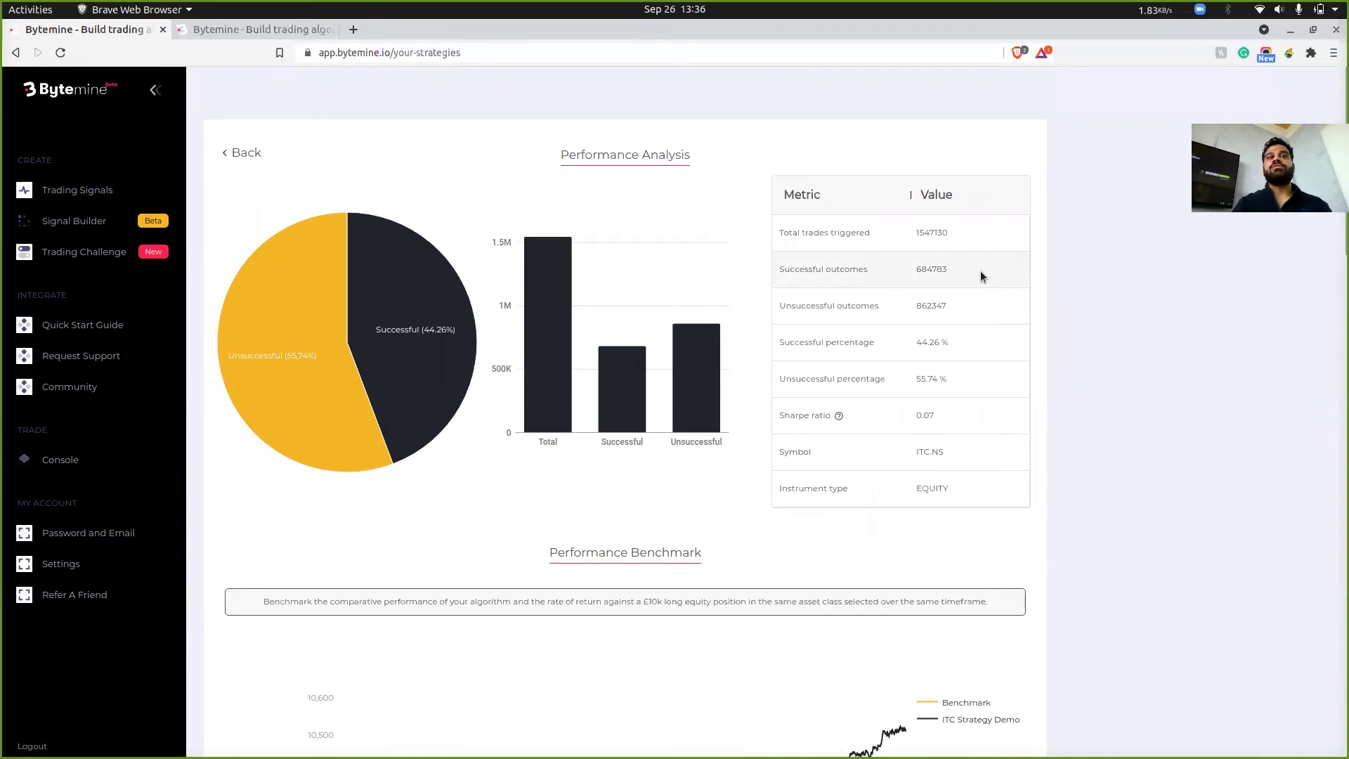
Go back from the backtest report to the strategy graph, then to the Signal Builder Strategies list.
left_click(244, 155)
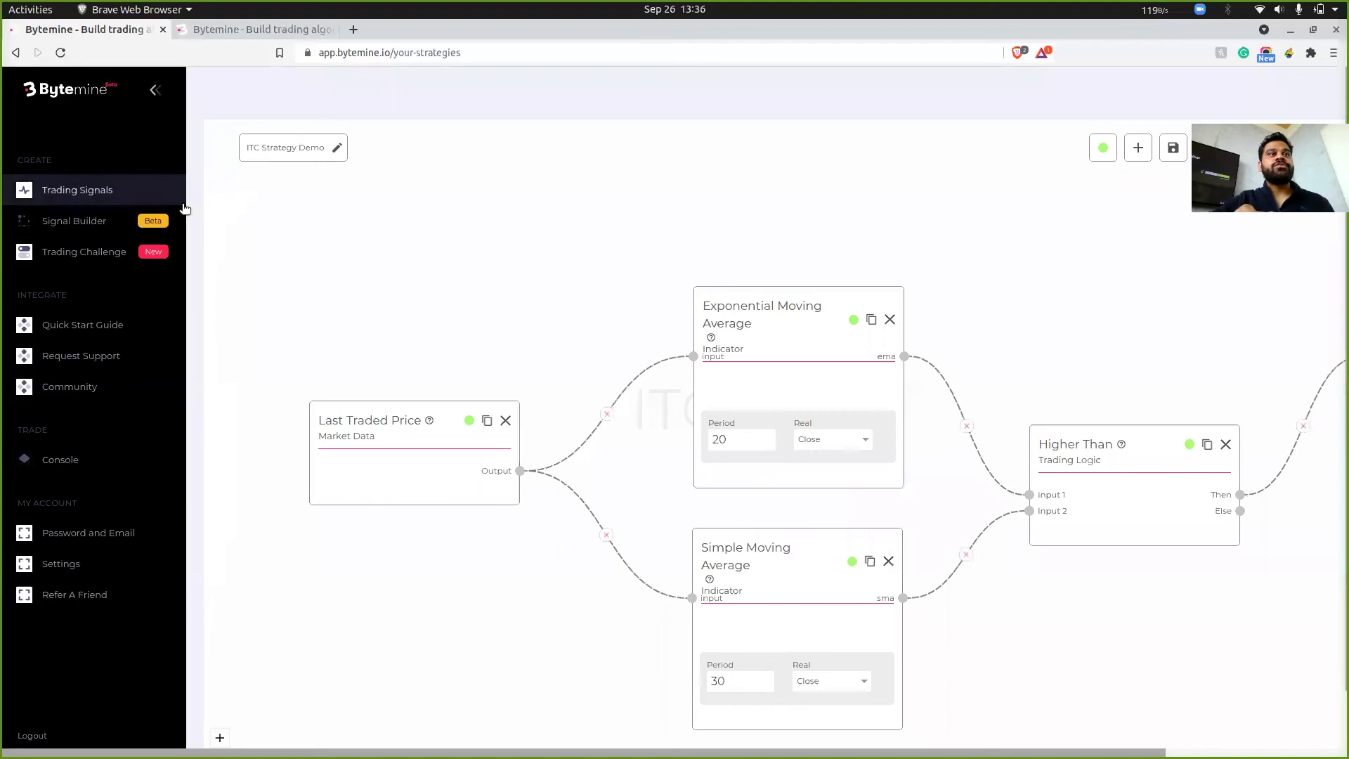
left_click(128, 226)
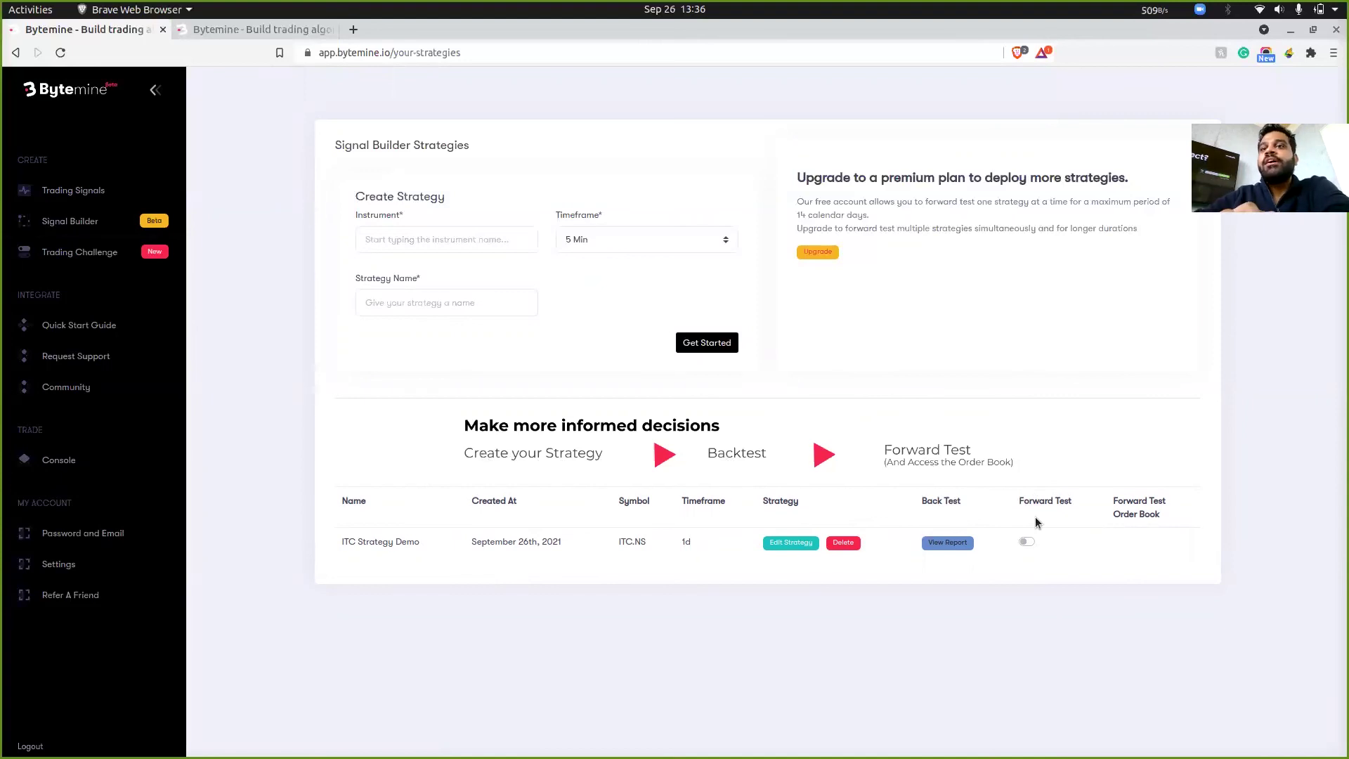
Enable Forward Test for ITC Strategy Demo, check its order book, and return to Your Strategies.
left_click(1026, 543)
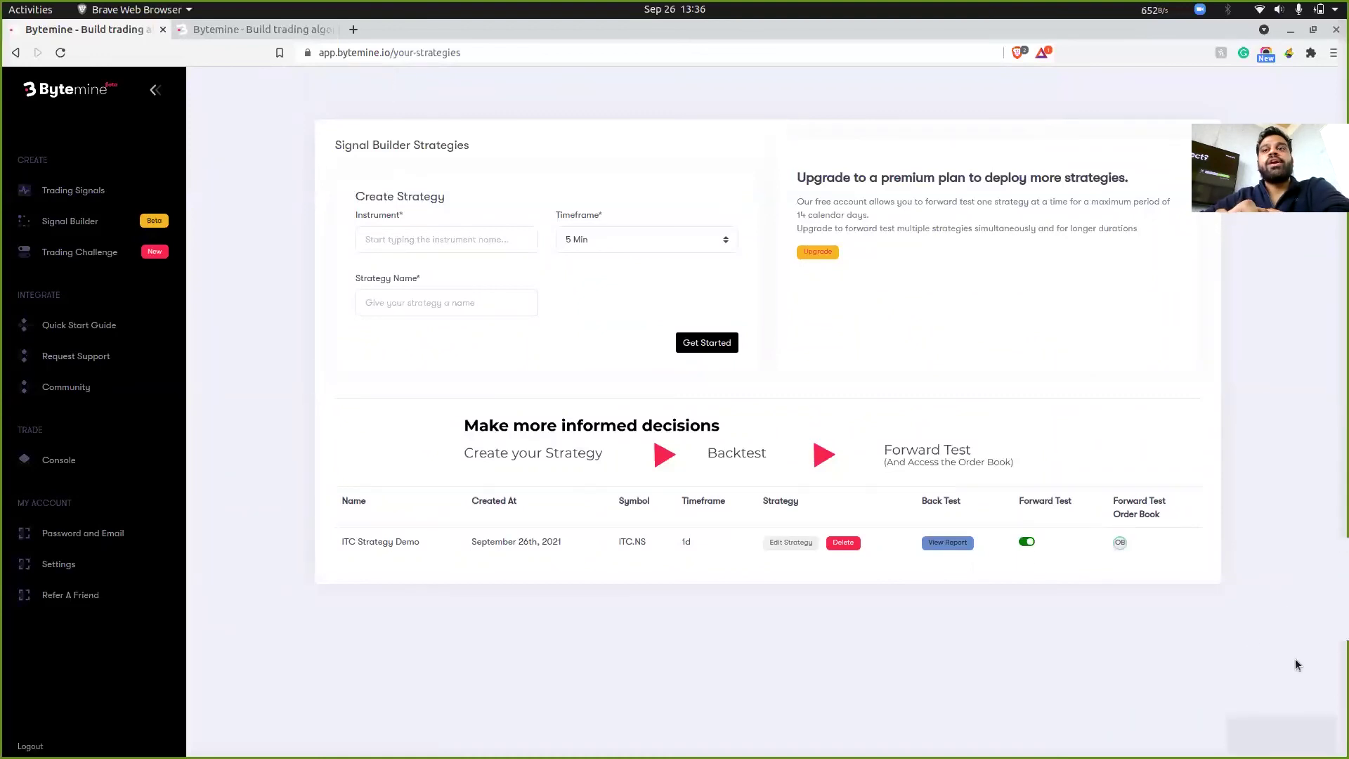
left_click(1121, 544)
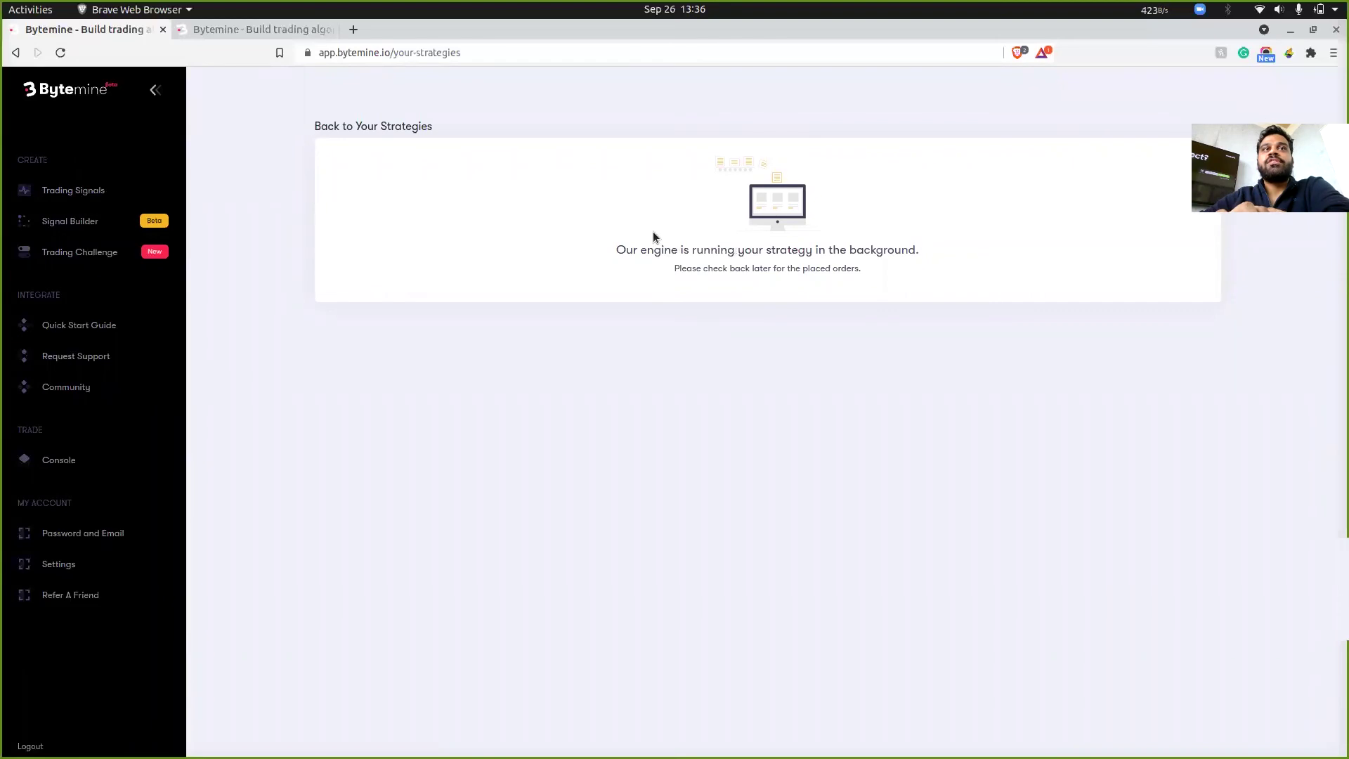
left_click(404, 133)
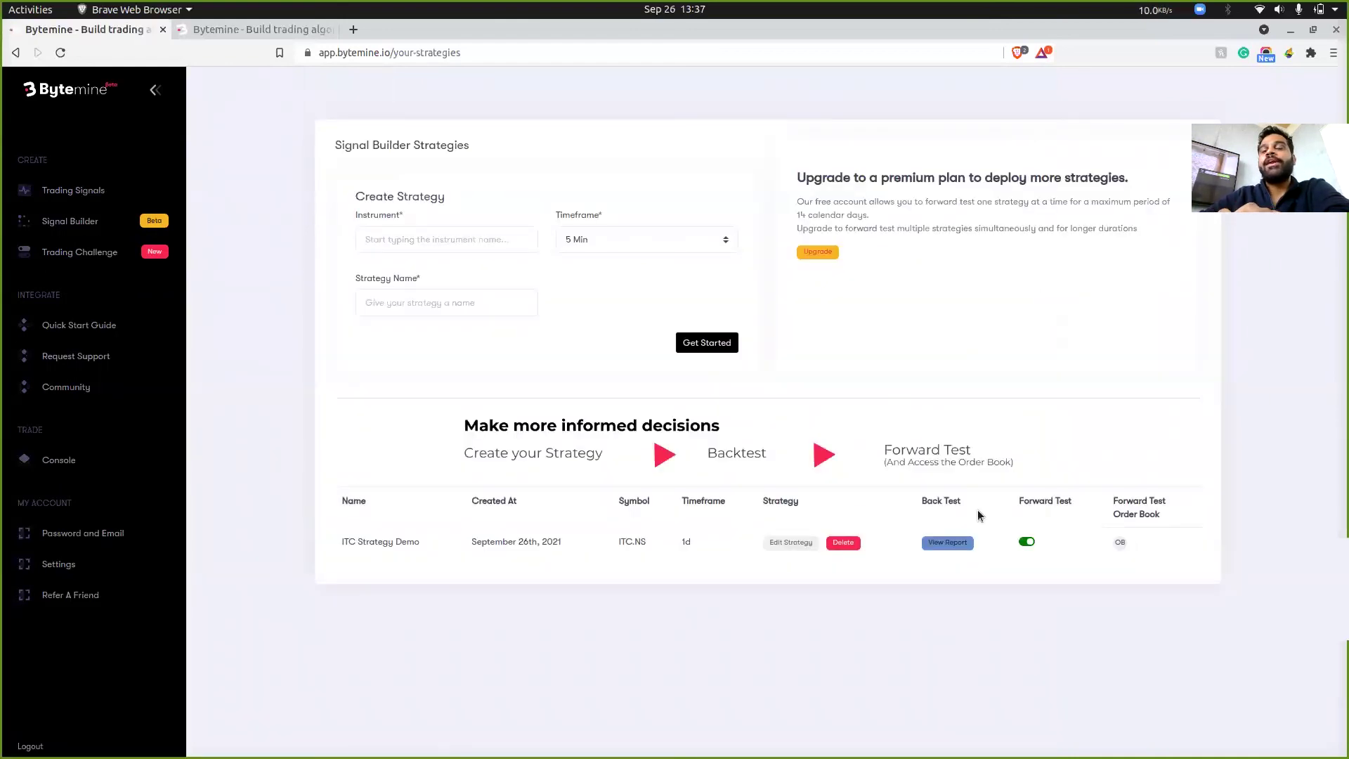
left_click(1121, 543)
left_click(524, 369)
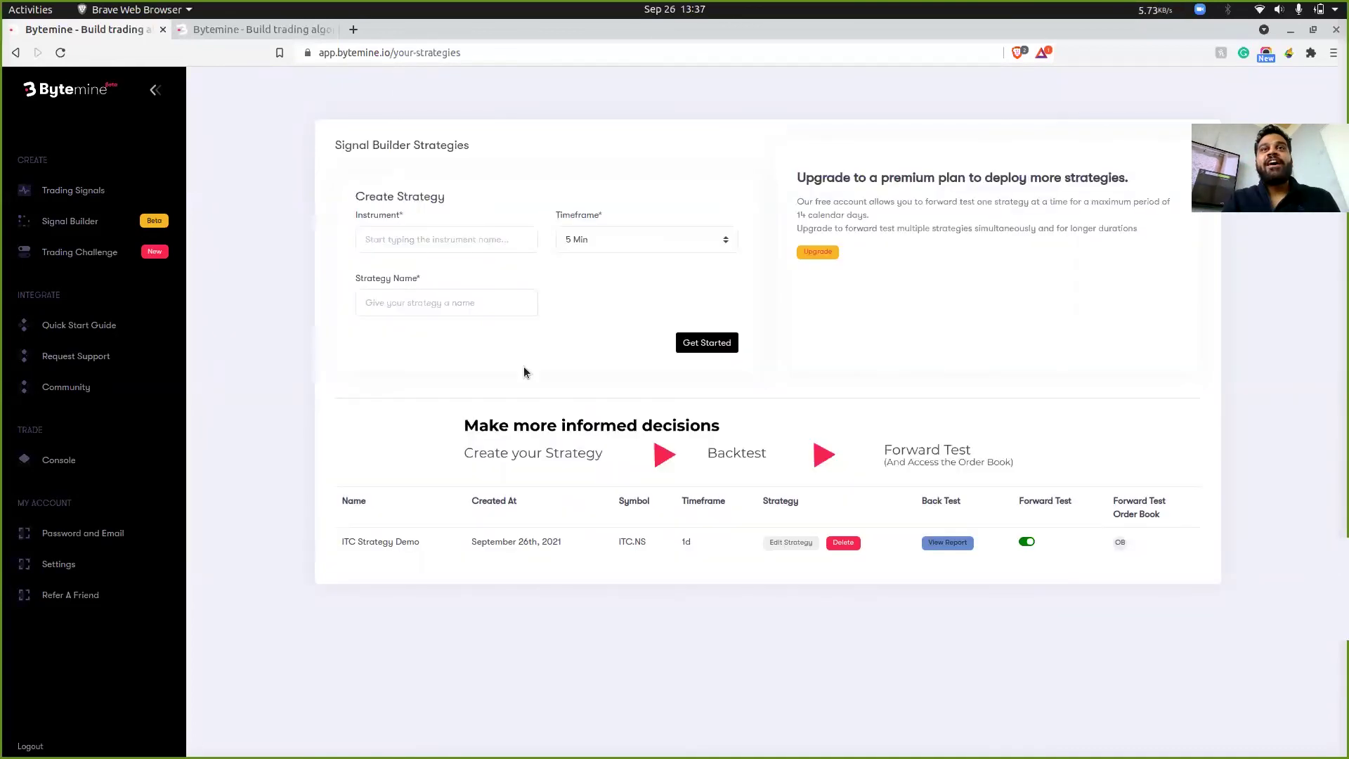